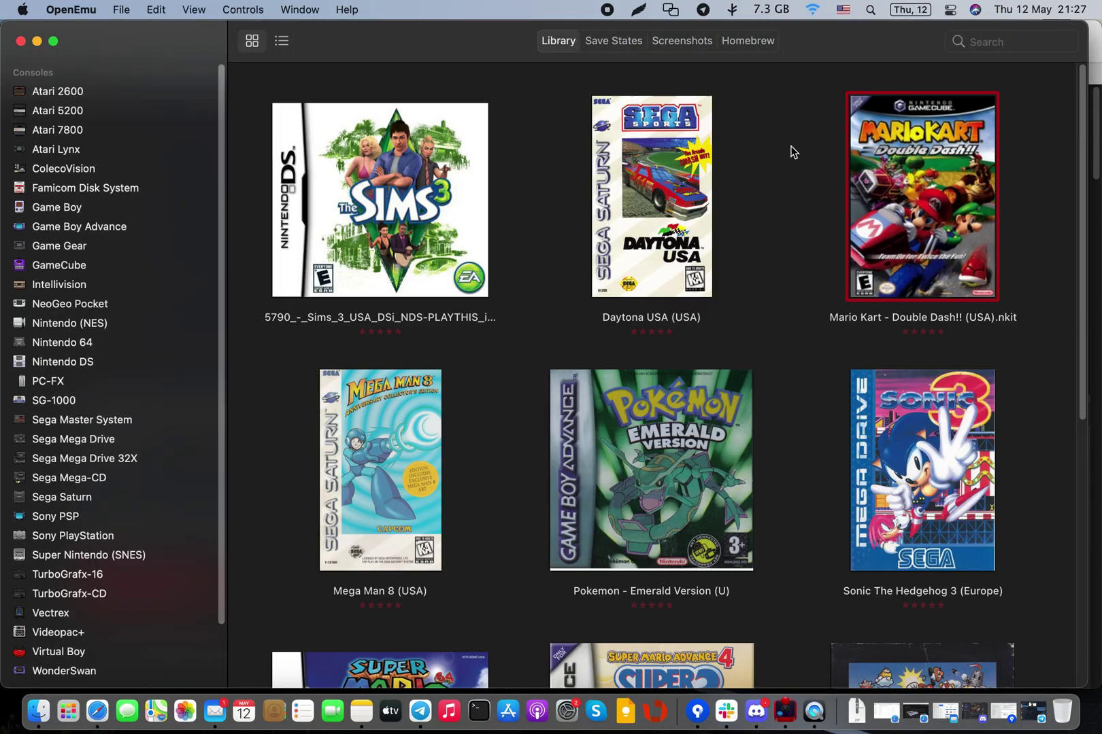
- Browse the Homebrew catalogue from the featured games through the Atari titles to the Game Boy Advance games
click(752, 45)
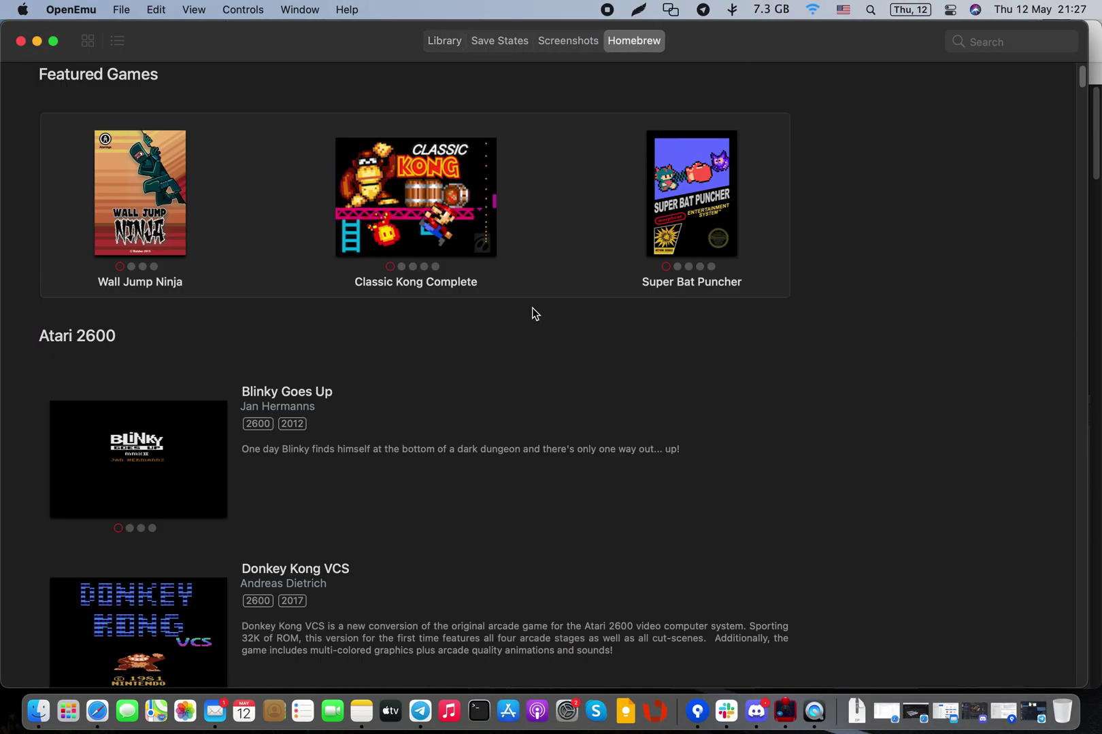
scroll(520, 309, down, 15)
scroll(384, 352, up, 20)
scroll(227, 347, down, 8)
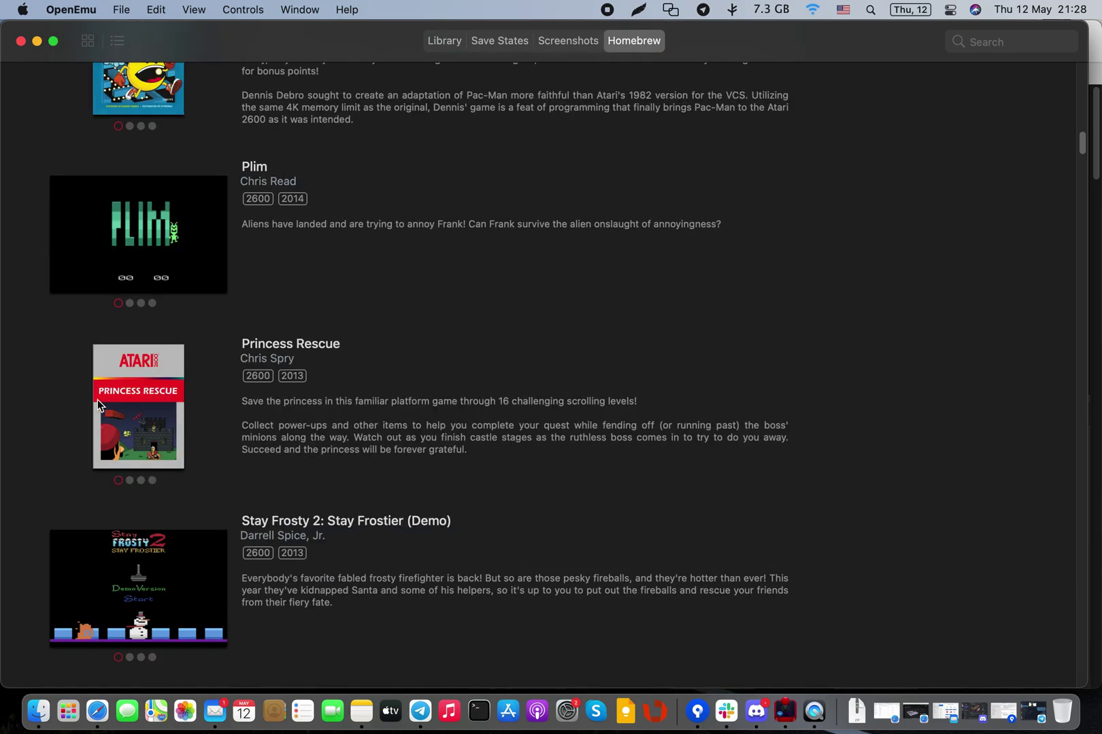
scroll(100, 407, down, 15)
scroll(152, 388, up, 5)
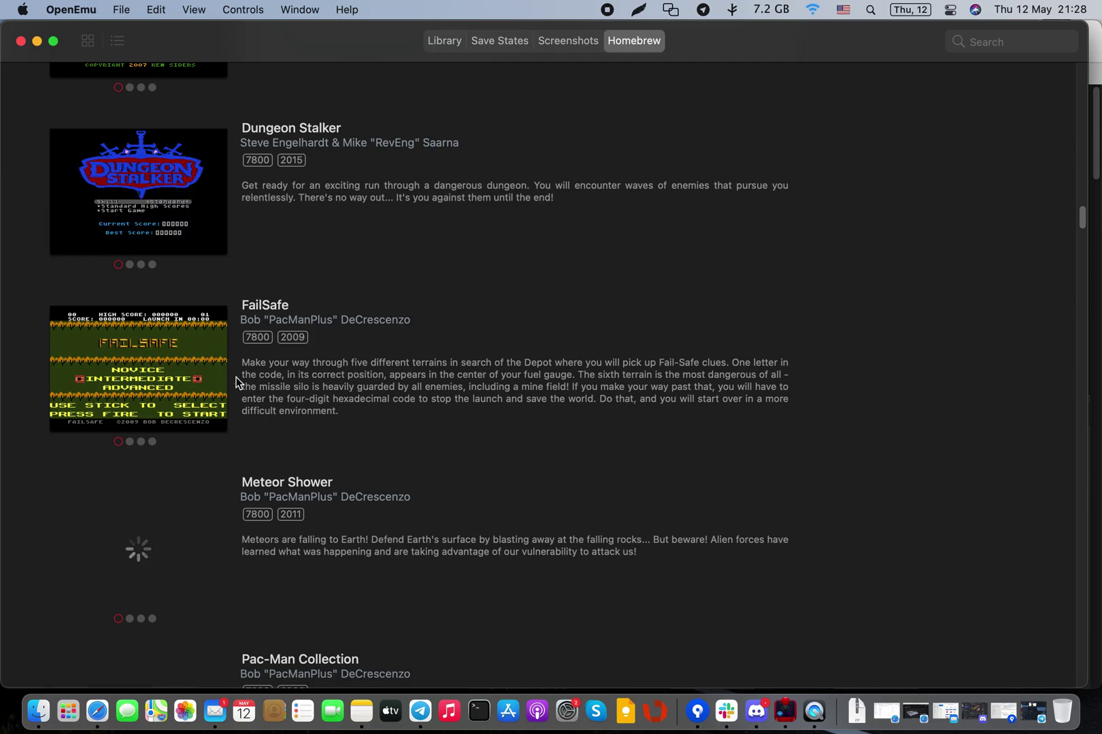
scroll(400, 360, down, 10)
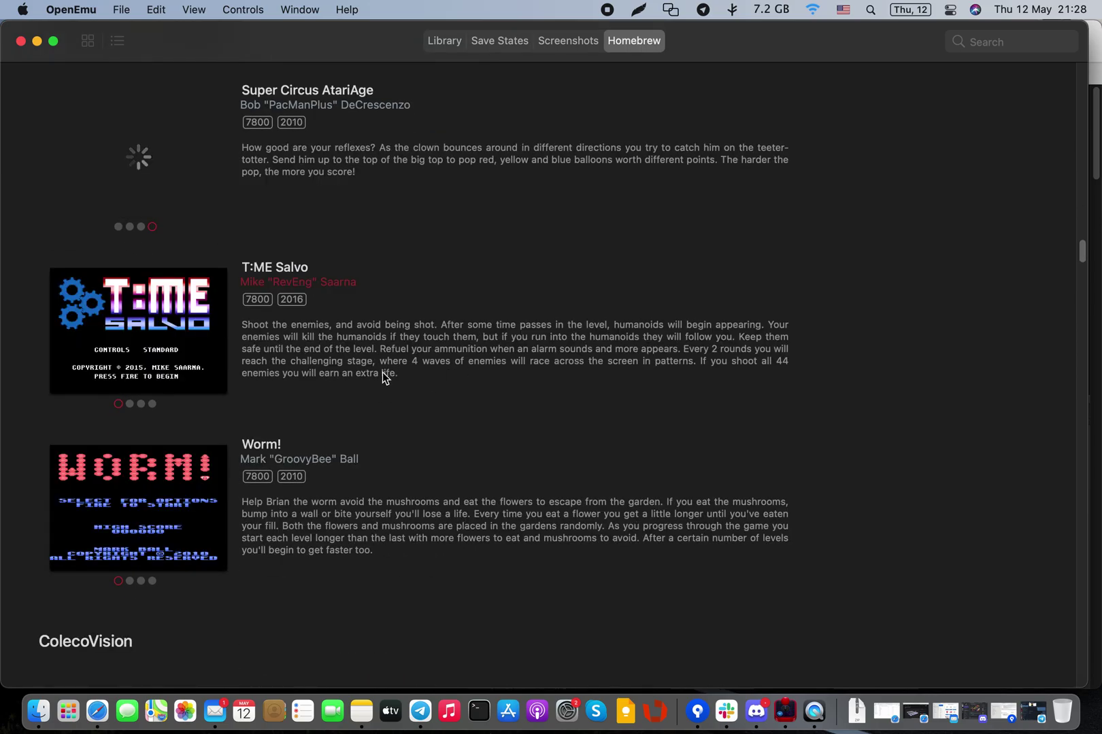
scroll(376, 406, down, 20)
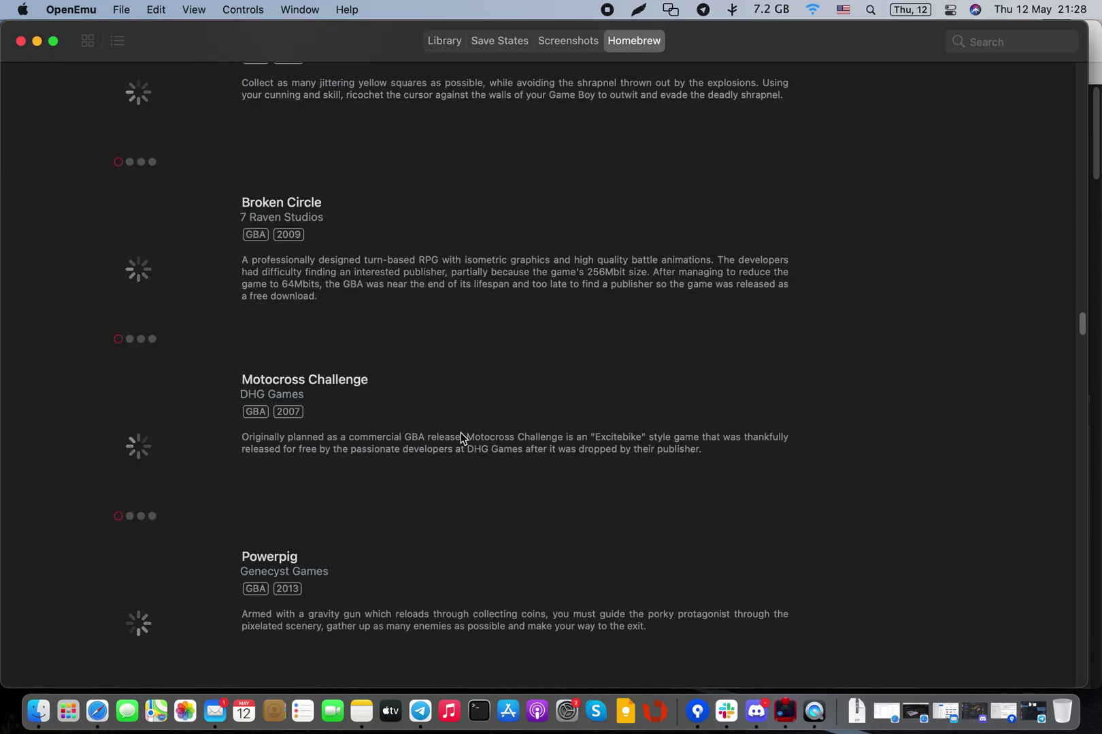
- Switch to Safari and look over the Super Mario 64 DS ROM page on romsgames.net
key(super+Tab)
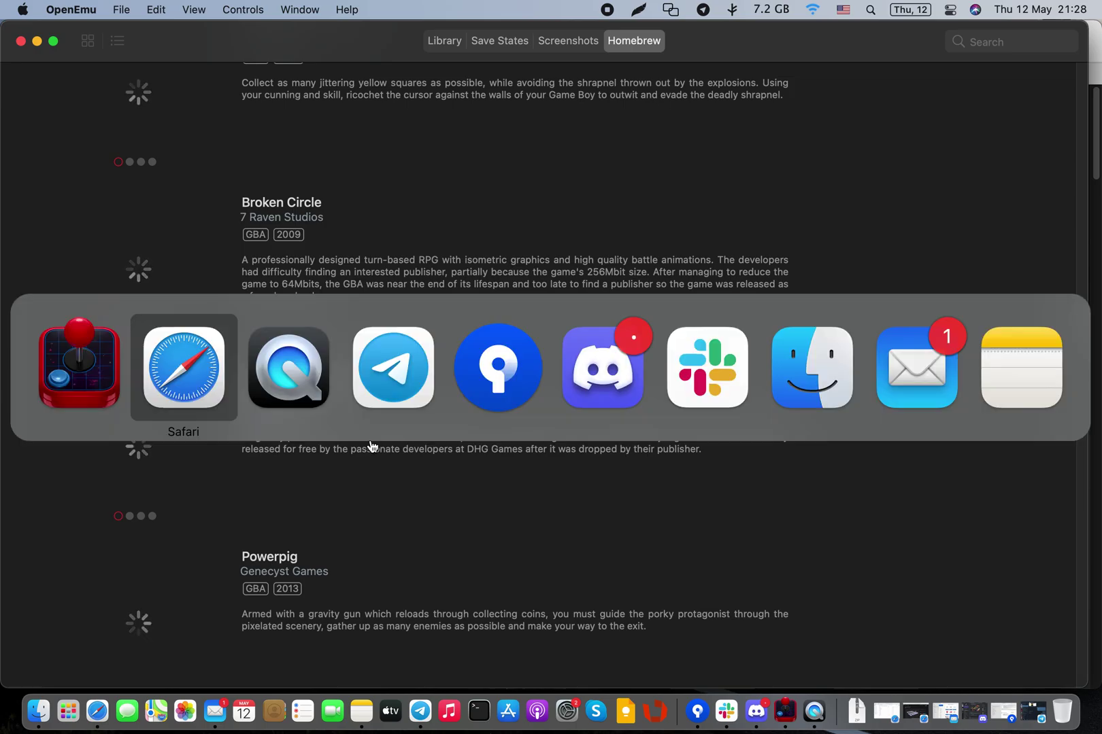
click(207, 390)
click(789, 73)
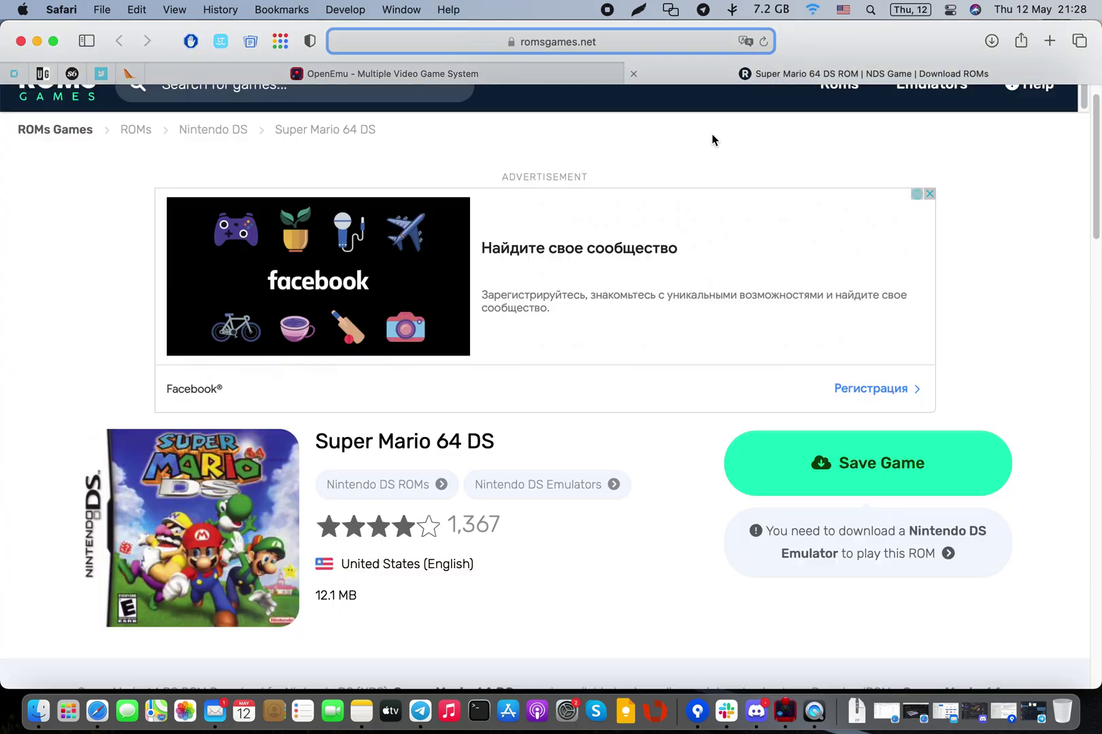
scroll(220, 370, up, 1)
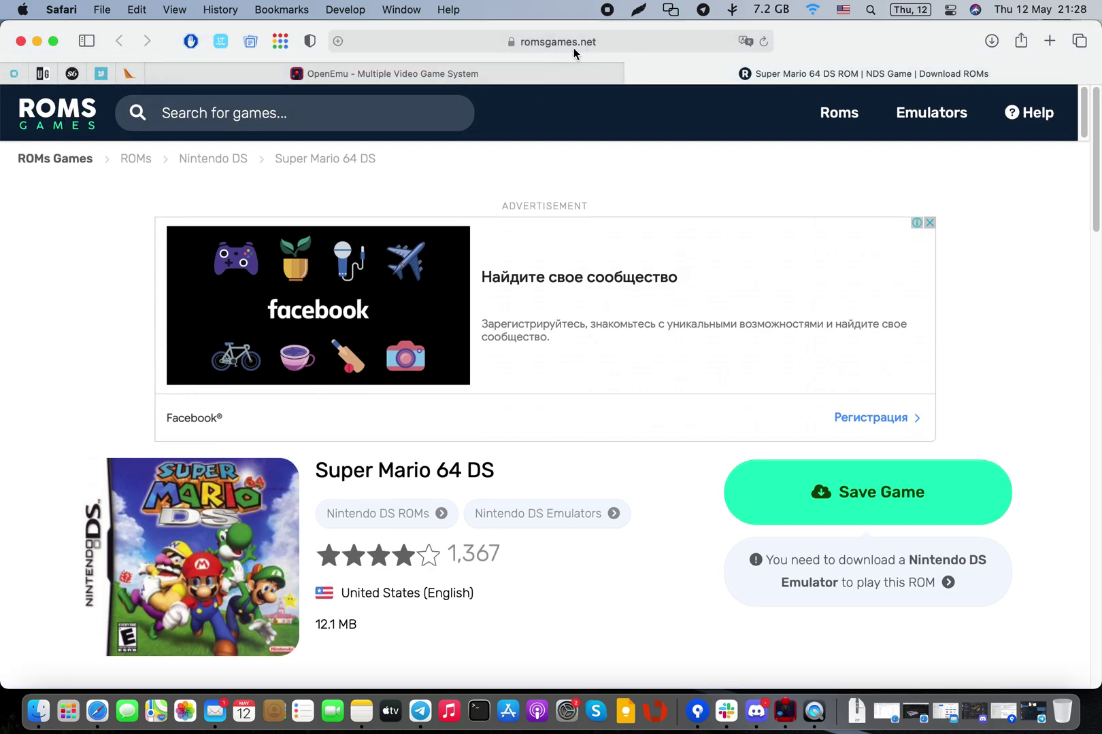
scroll(490, 245, down, 10)
scroll(283, 336, up, 1)
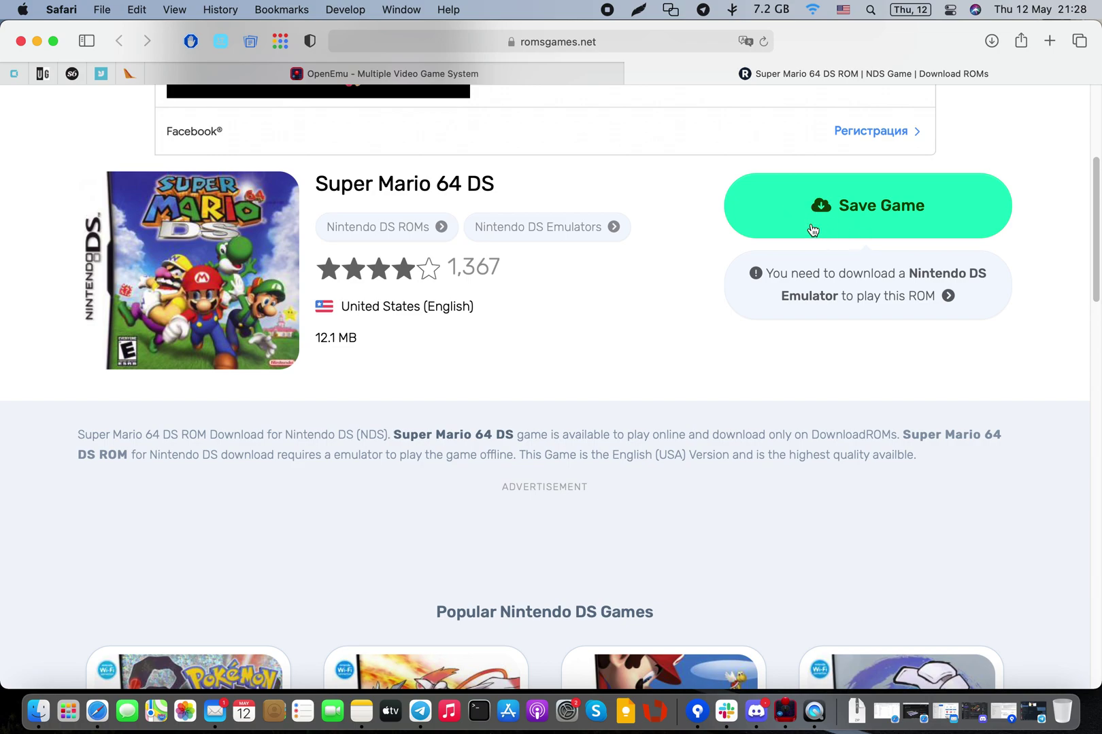
- Start downloading the Super Mario 64 DS ROM and stop the transfer in the download list
click(869, 208)
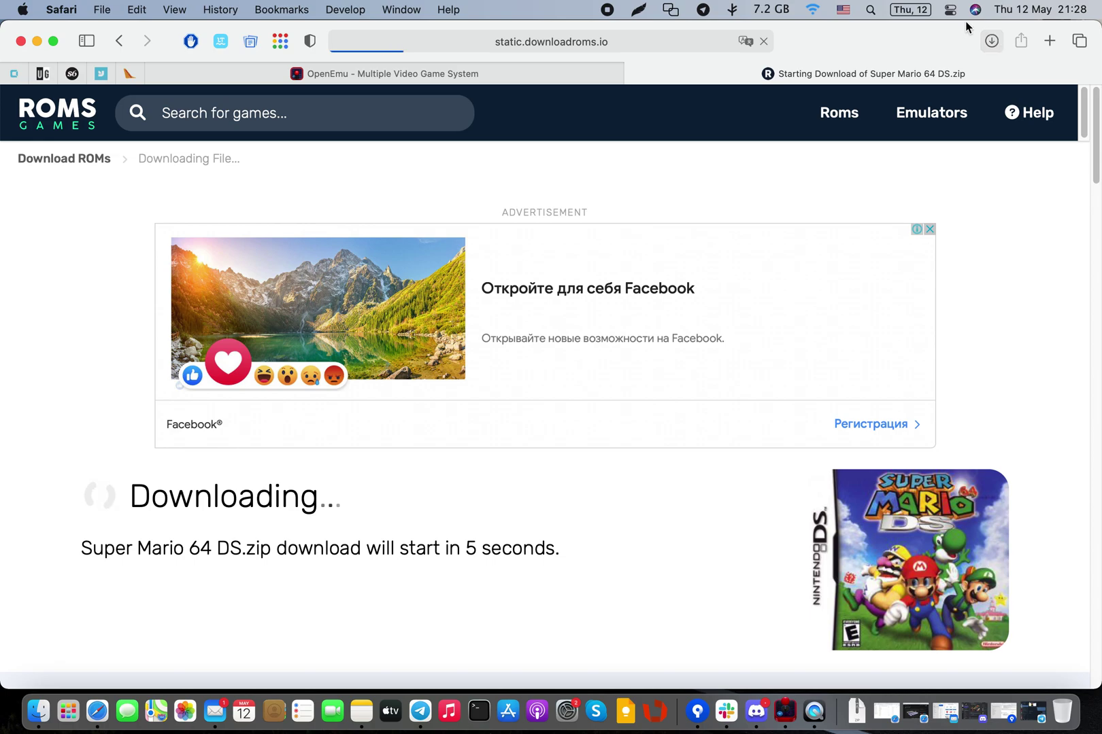
click(993, 40)
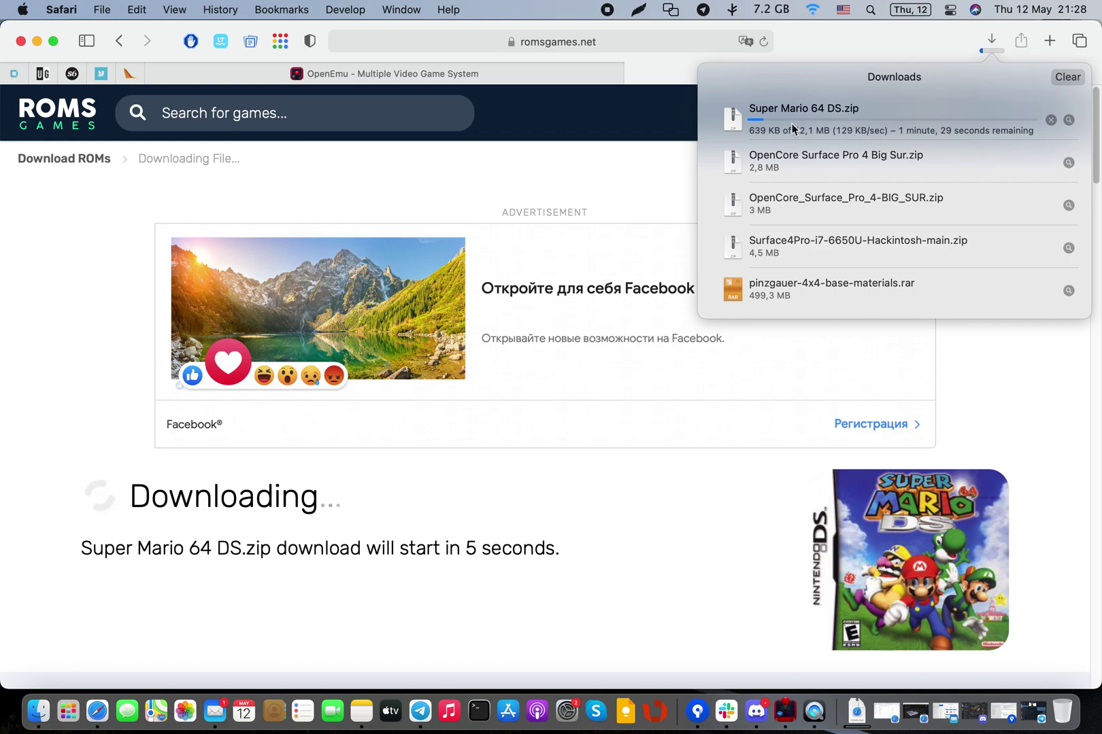
click(1050, 121)
- Switch back to OpenEmu and launch Super Mario 64 DS from the library, resuming the last game
key(super+Tab)
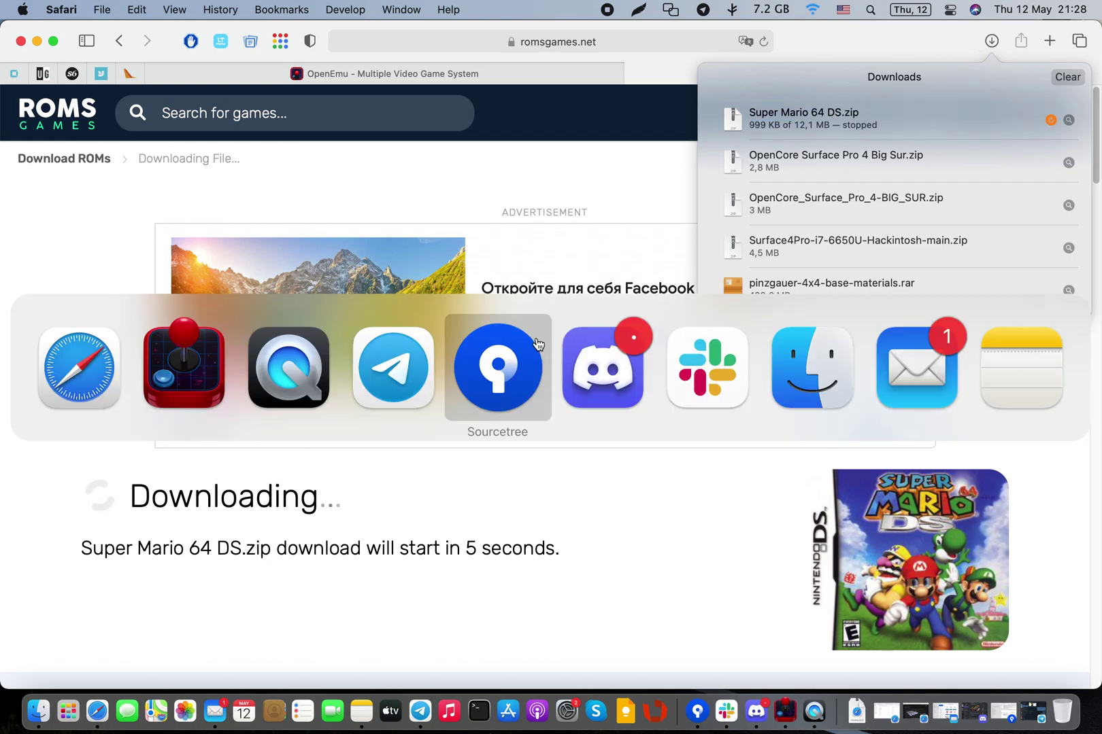
click(210, 395)
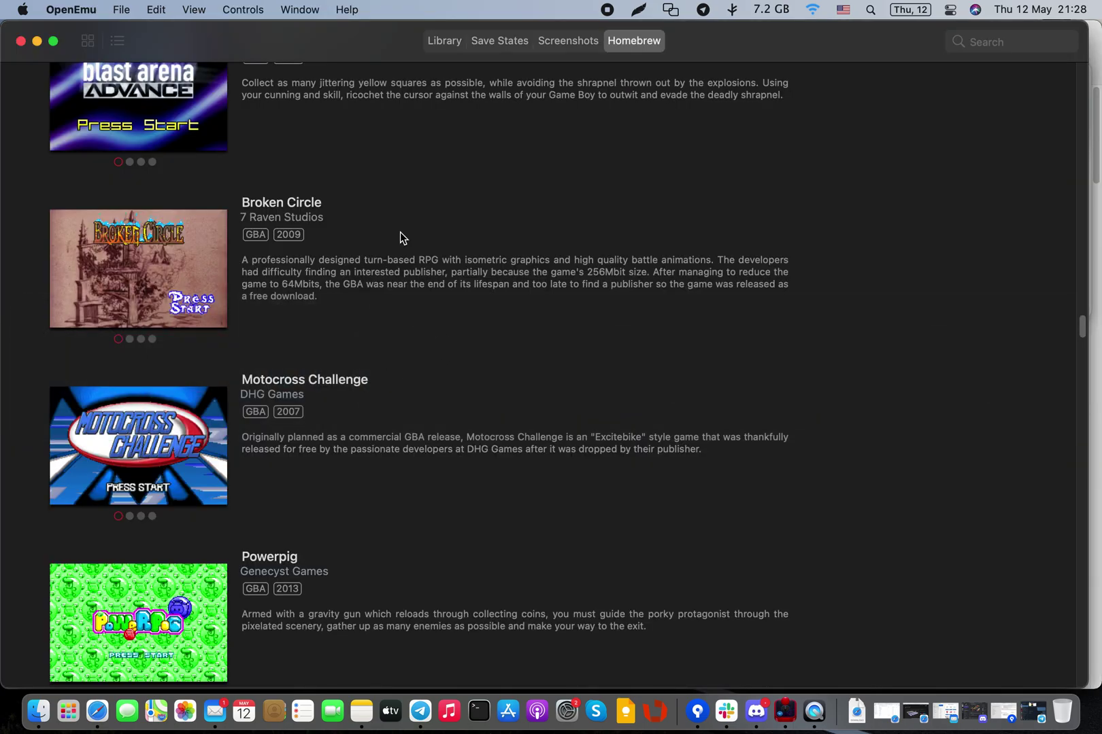
click(455, 42)
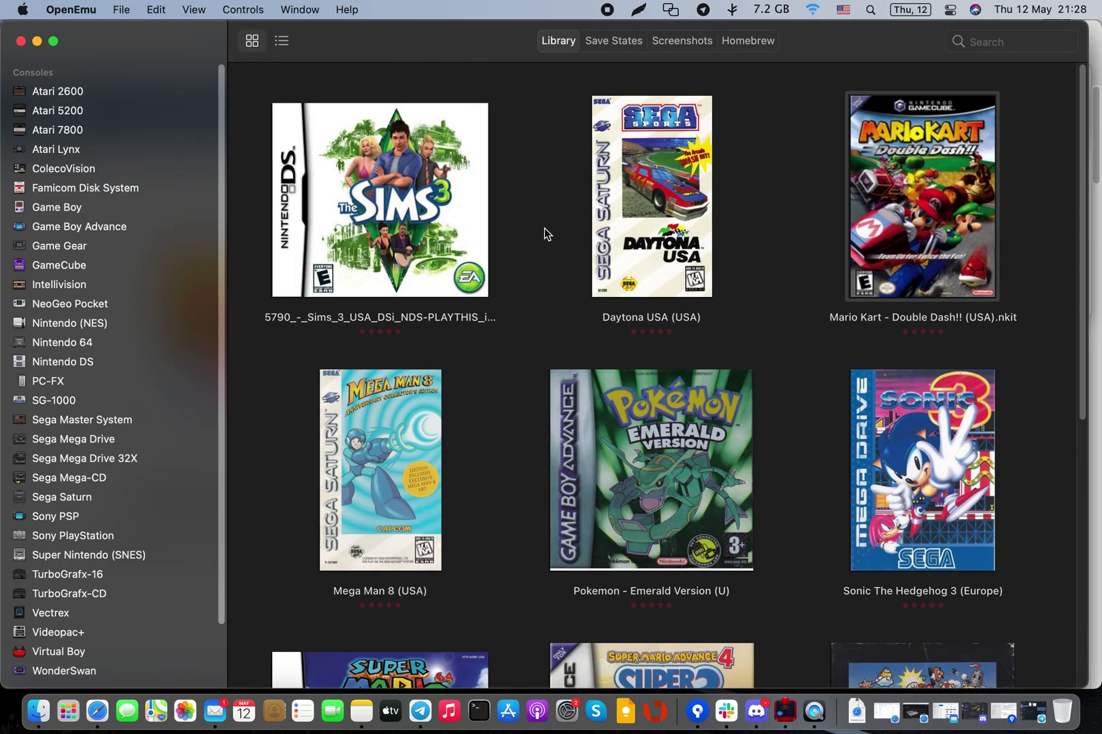
scroll(552, 236, down, 5)
scroll(513, 443, up, 5)
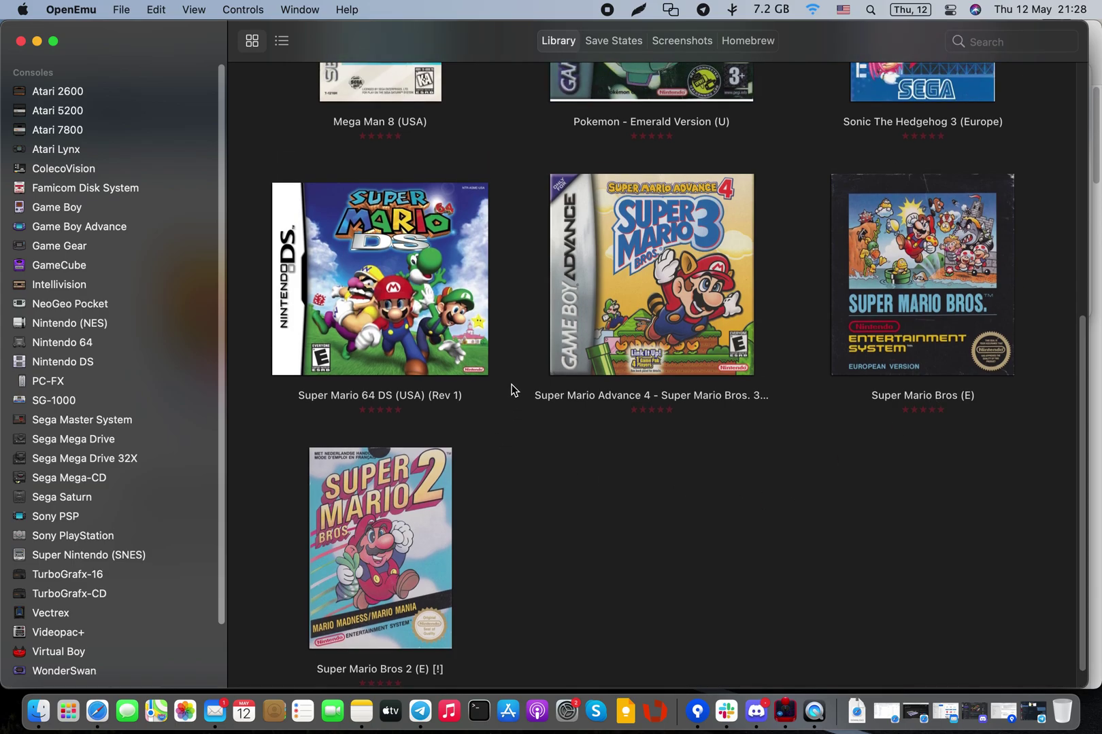
double_click(481, 347)
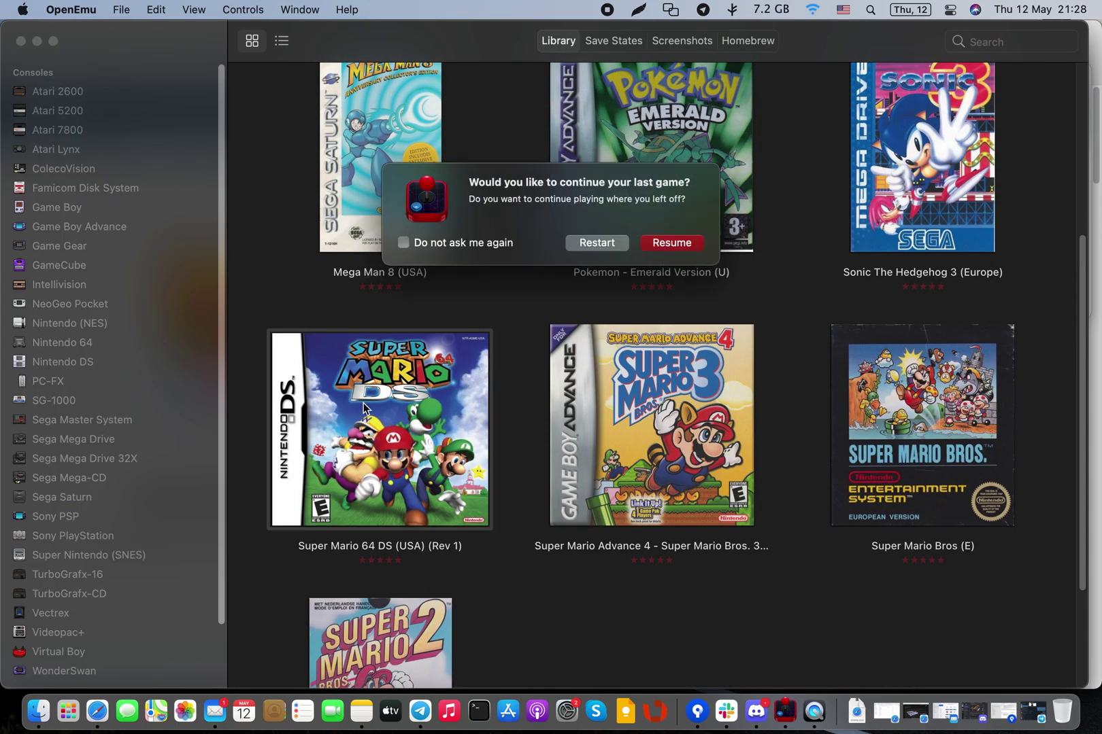
click(652, 244)
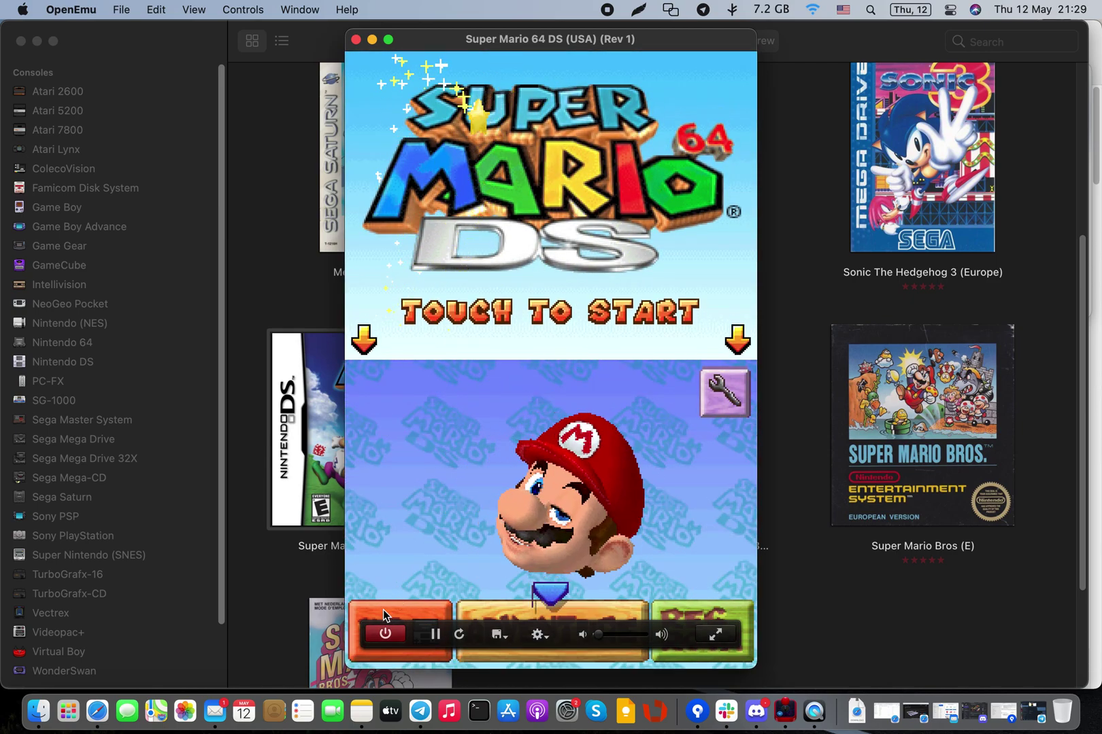
- Move the playback controls clear of the game menu and start a VS match on the Castle Grounds map
drag(411, 625, 424, 473)
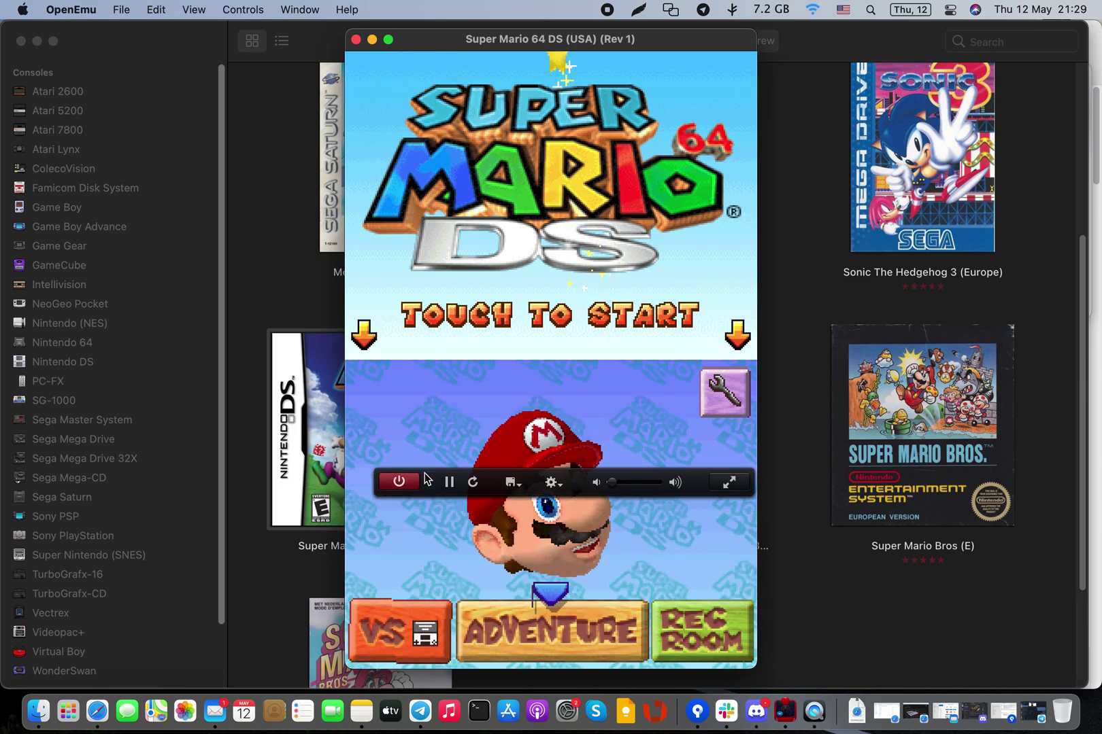
click(351, 641)
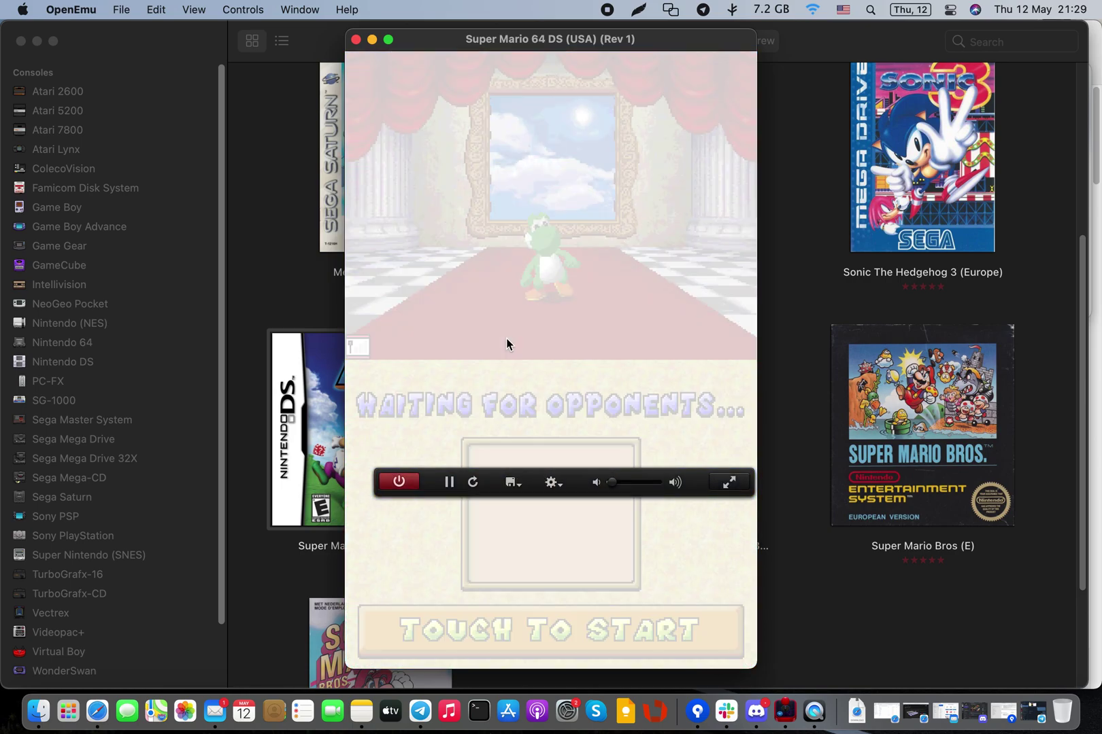
click(440, 652)
click(441, 652)
click(413, 458)
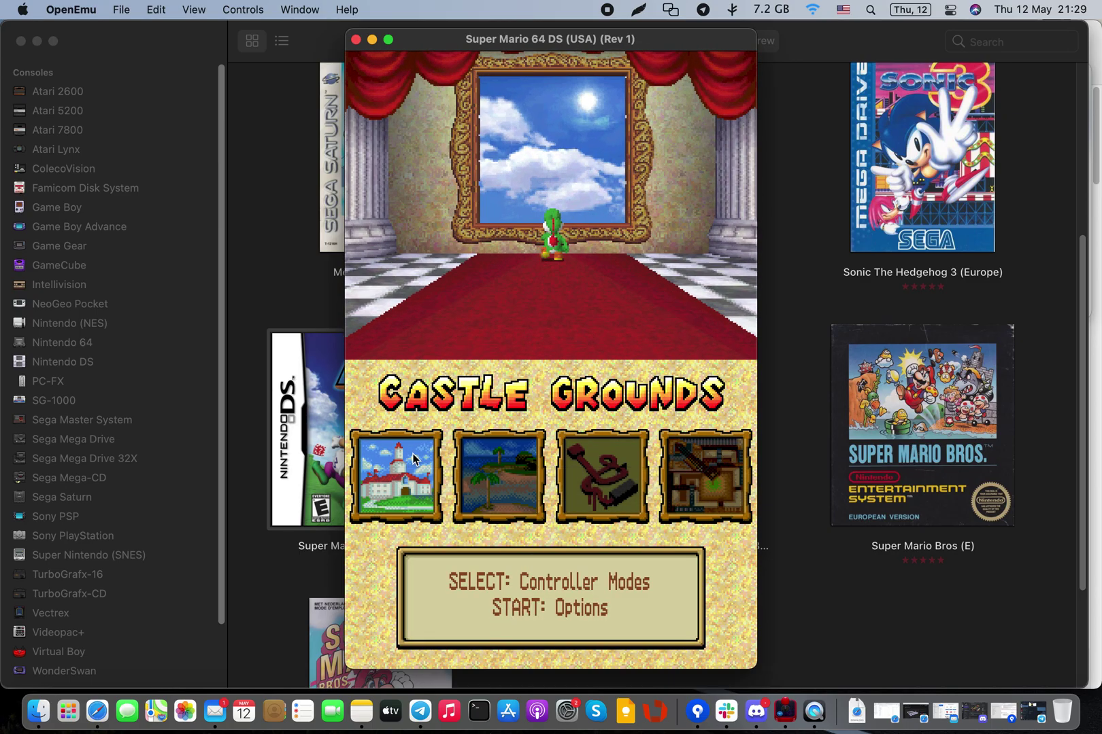
mouse_move(420, 452)
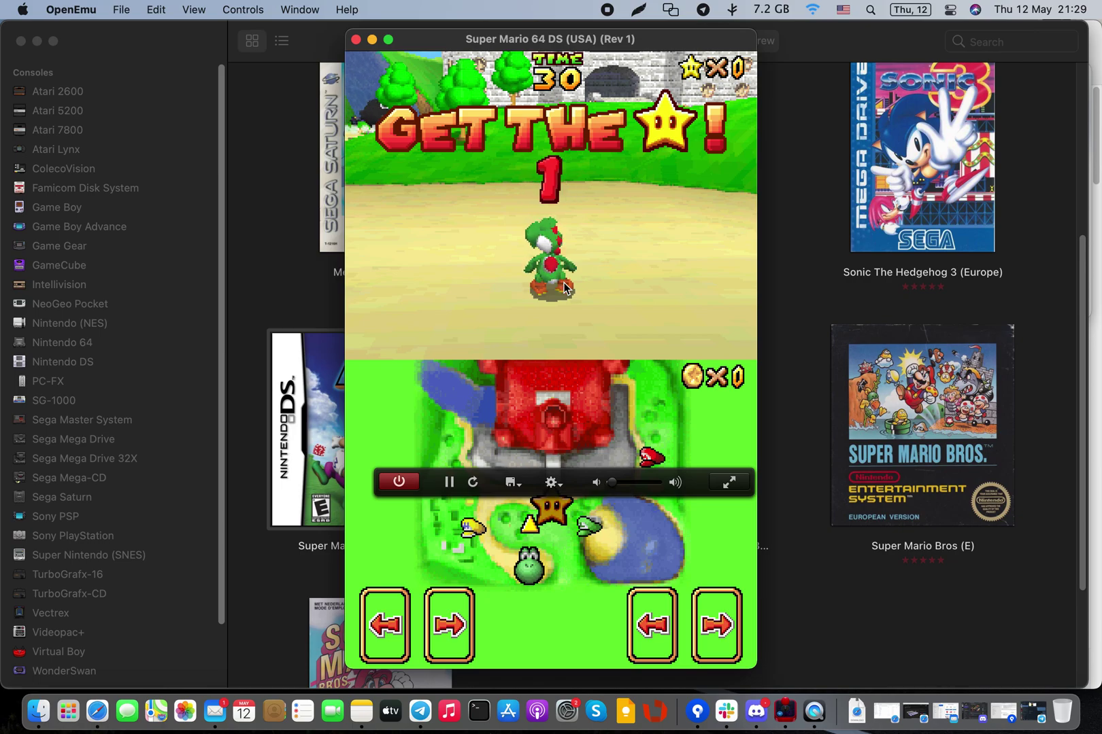
- Run Yoshi along the path to the hedges and pick up Wario's yellow cap
key(Left)
key(x)
key(Left)
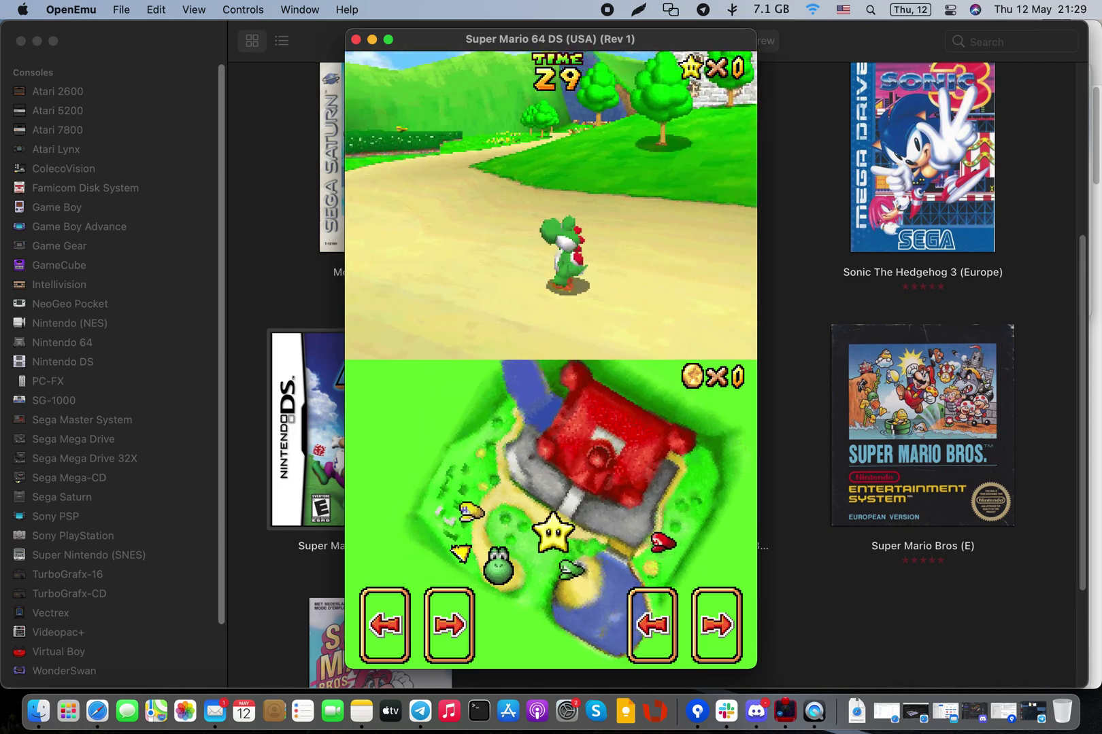
key(z)
key(Right)
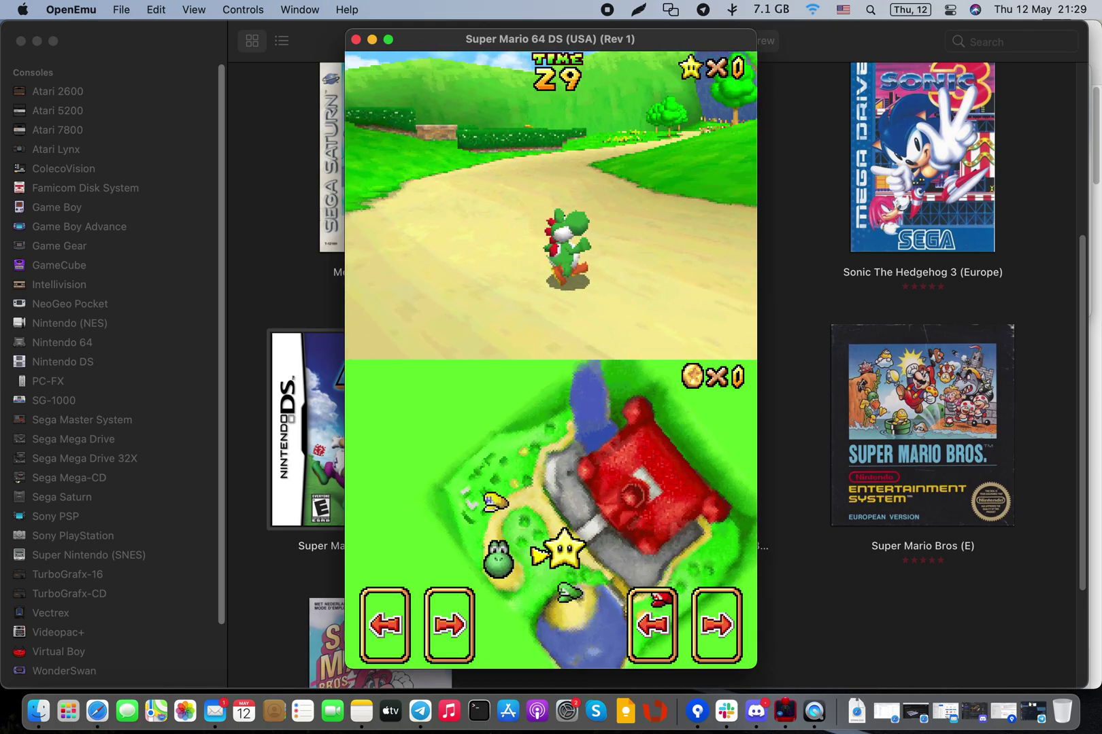
key(z)
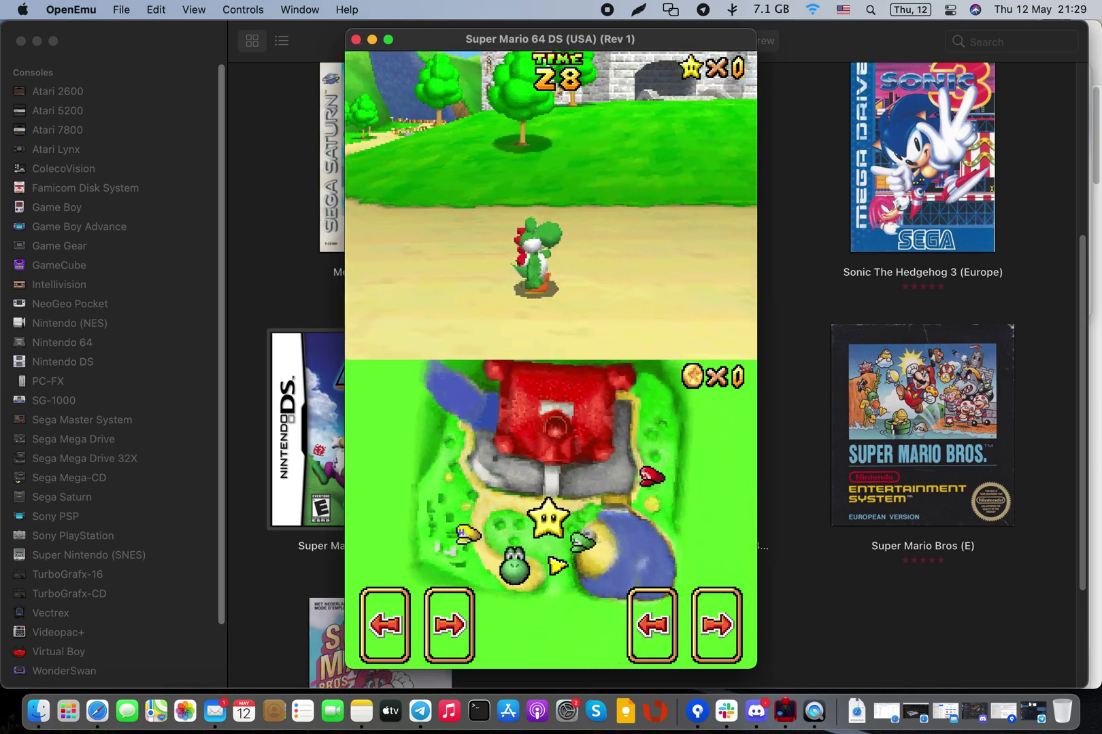
key(Left)
key(z)
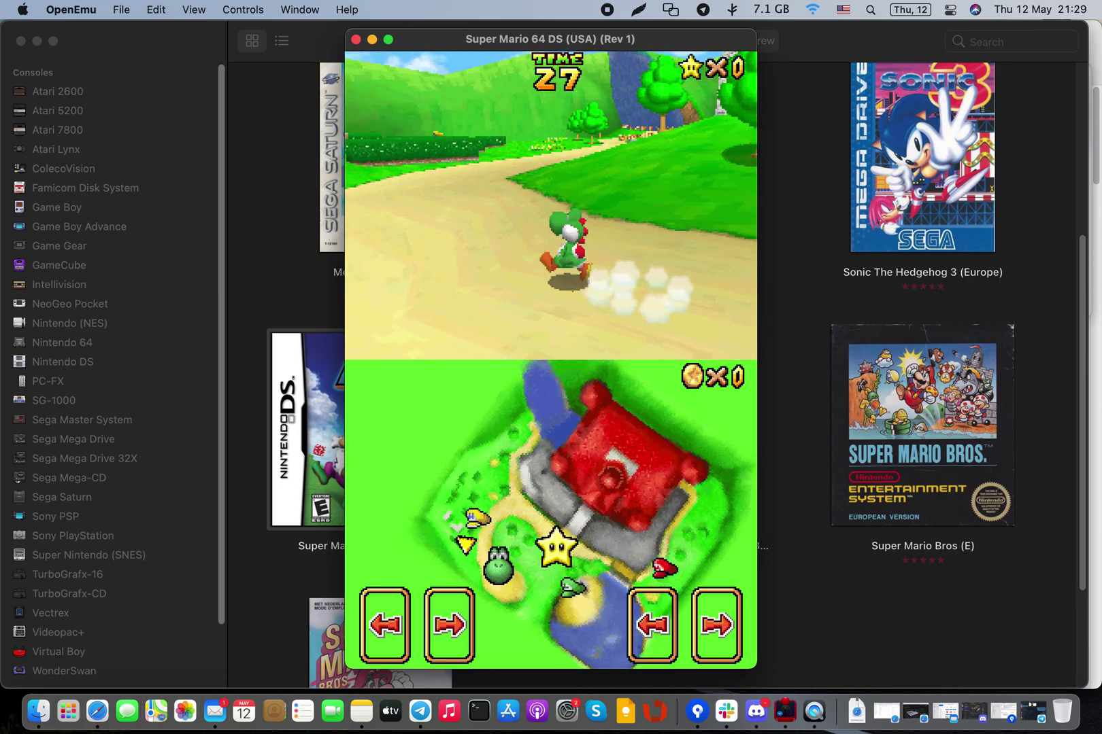
key(Right)
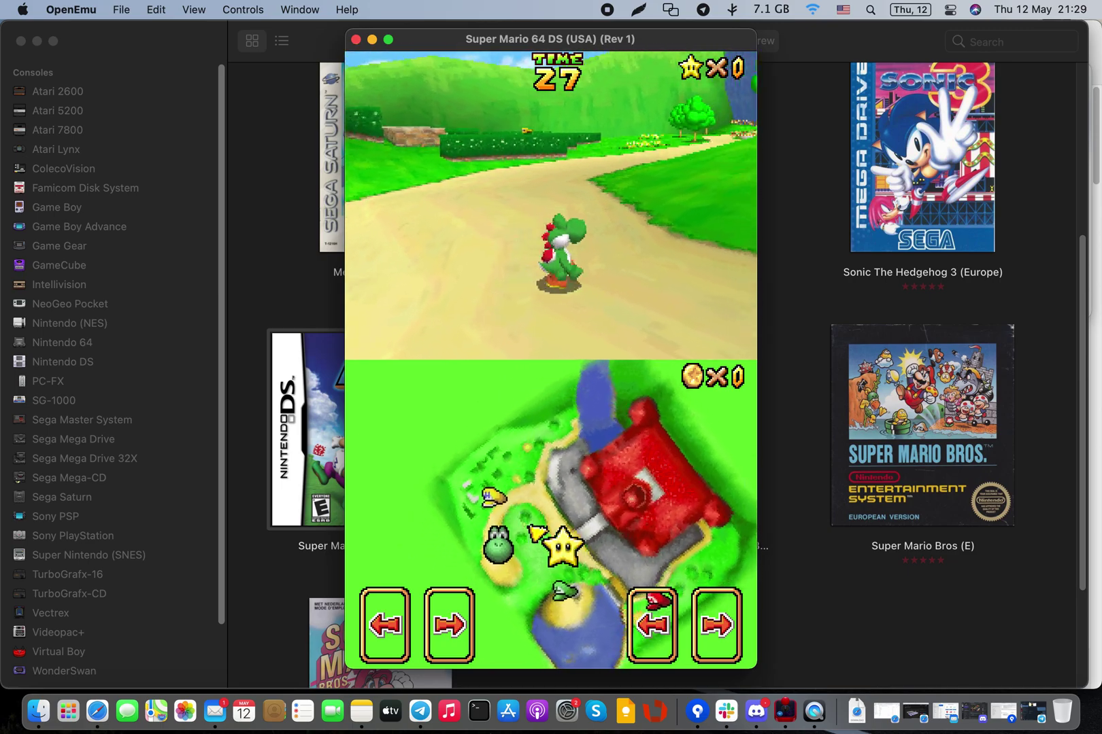
key(Left)
key(z)
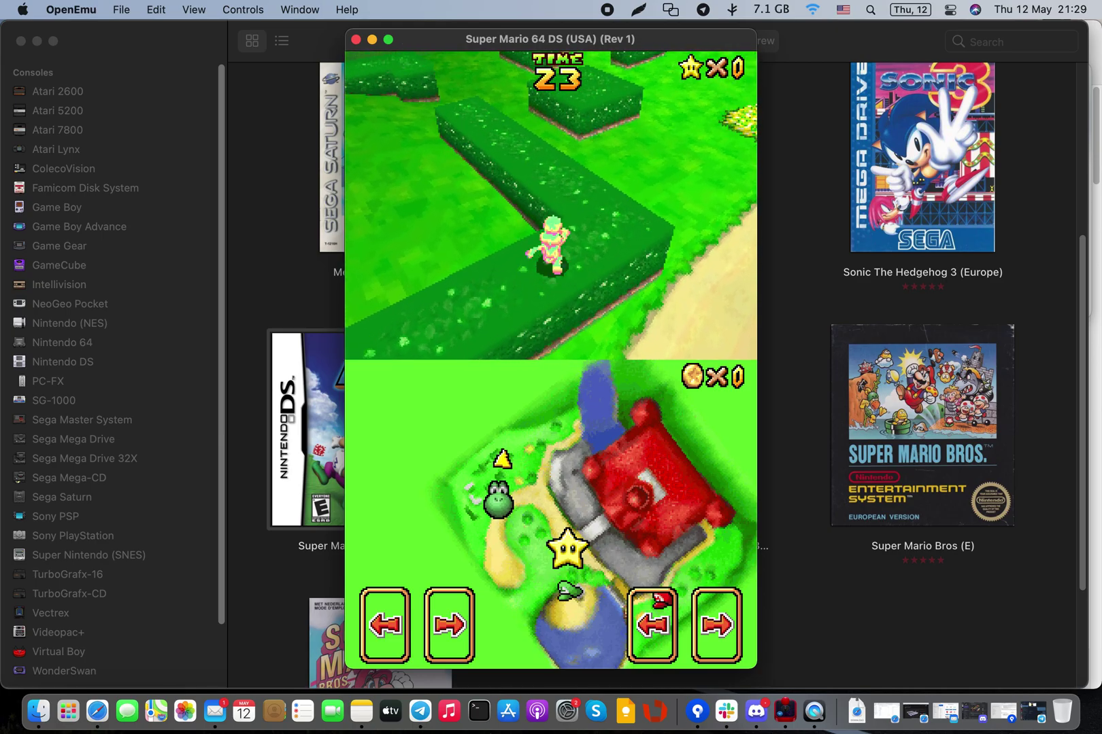
- Run Wario past the castle and over the wooden bridge to pick up Mario's red cap
key(Up)
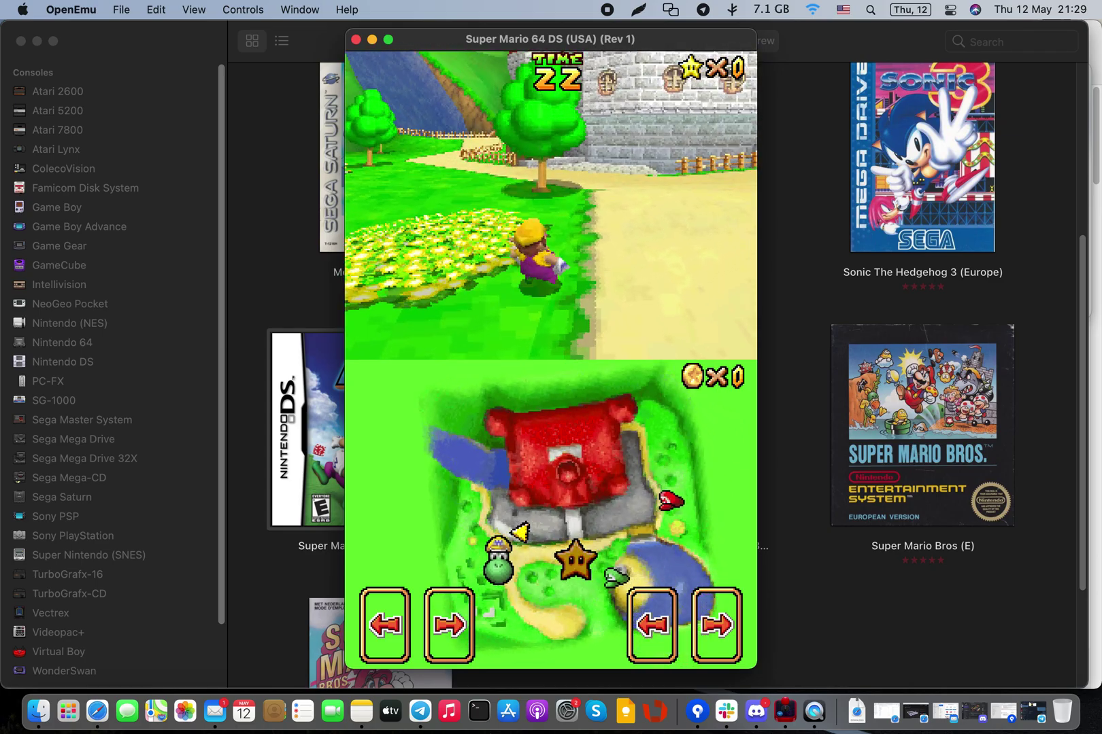
key(Right)
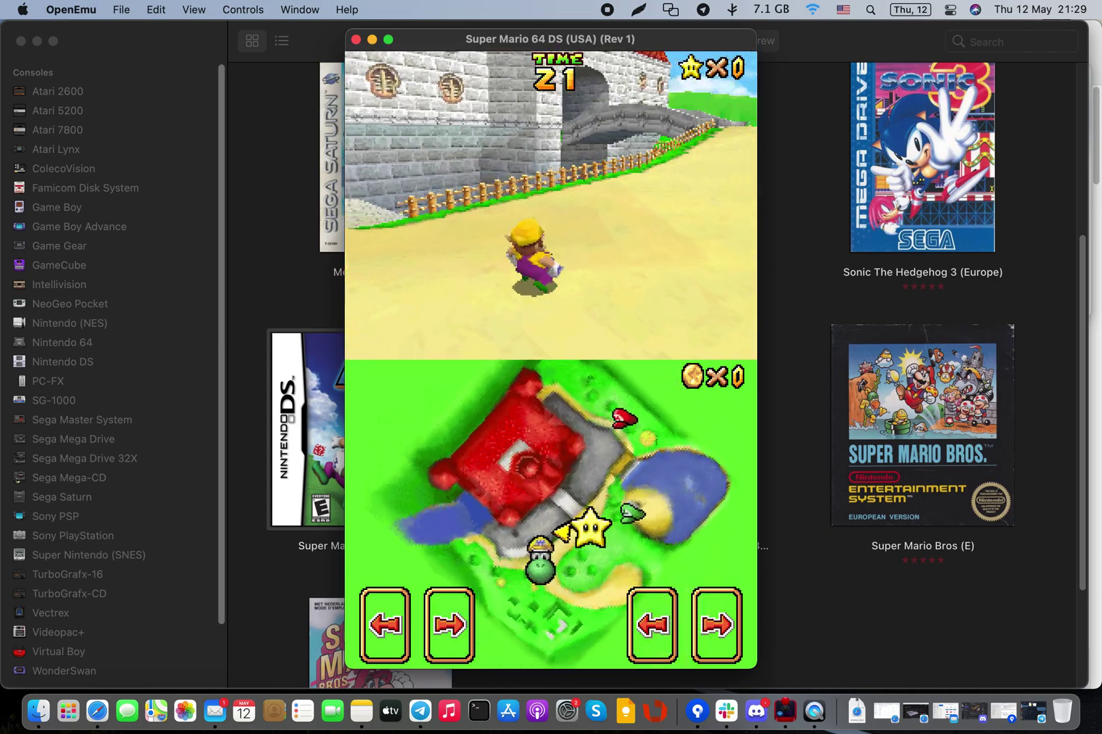
key(Right)
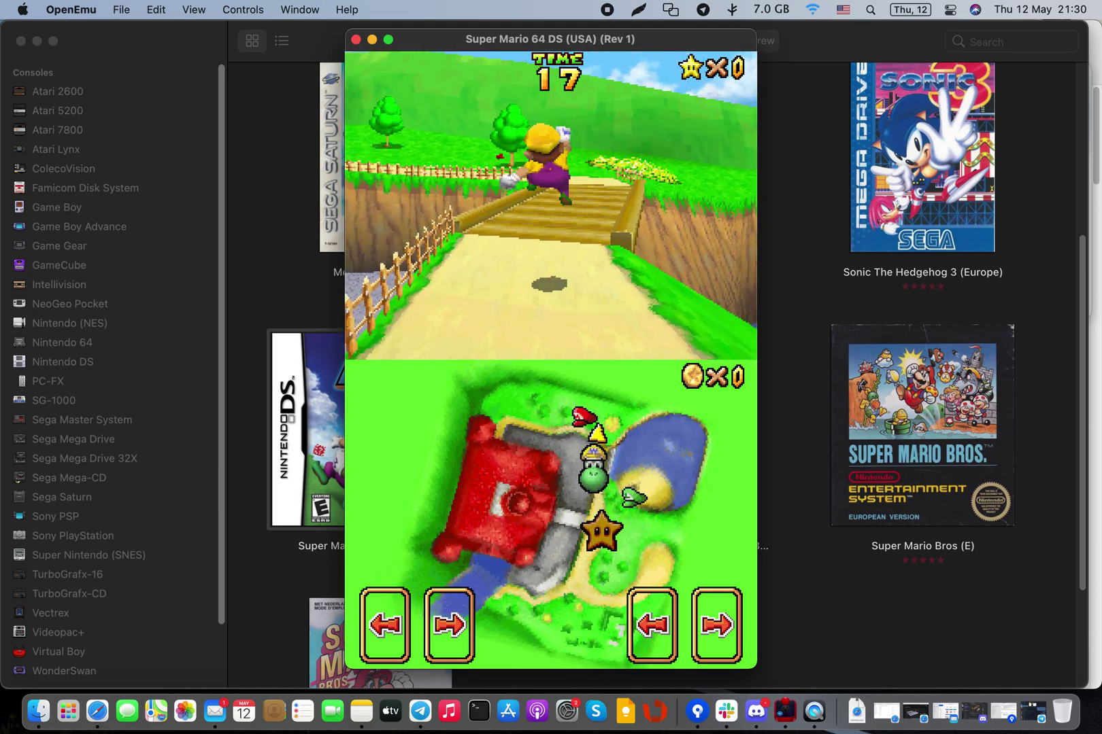
key(Up)
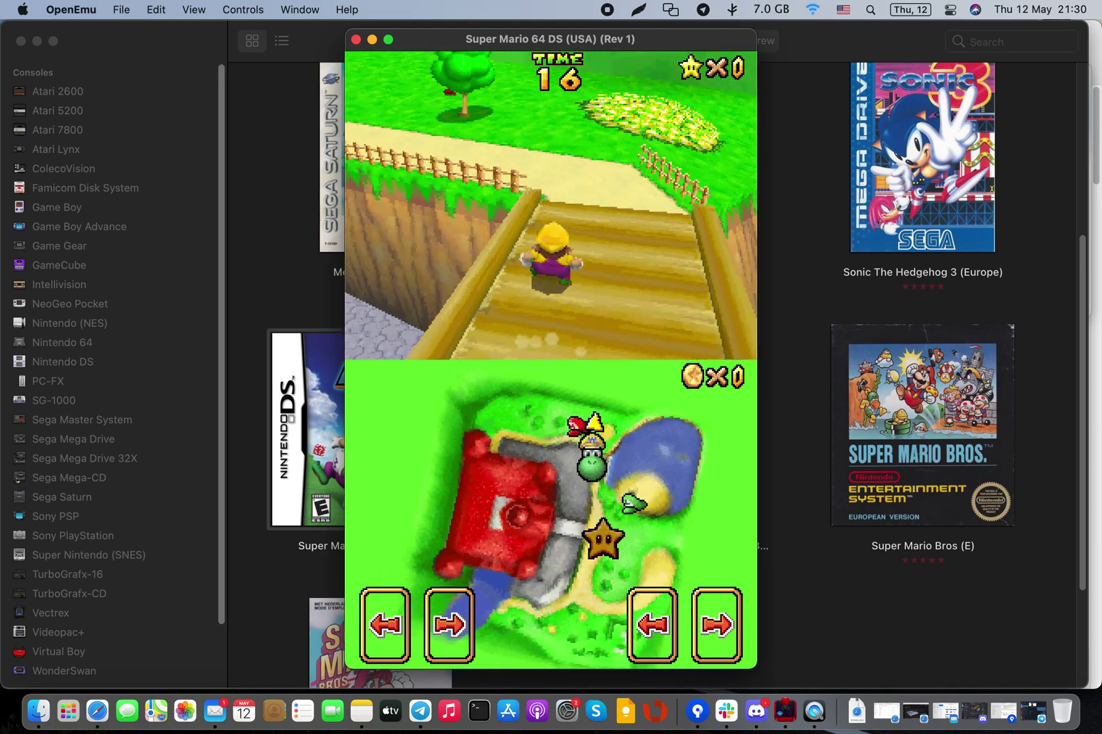
key(s)
key(Up)
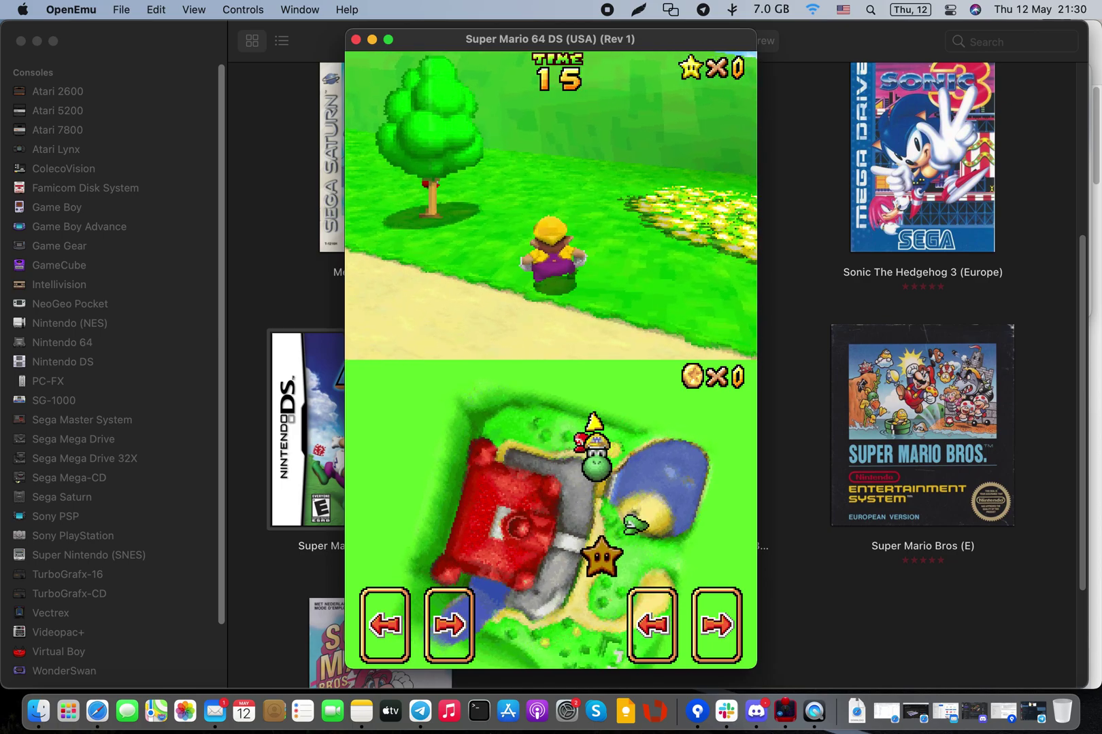
key(Up)
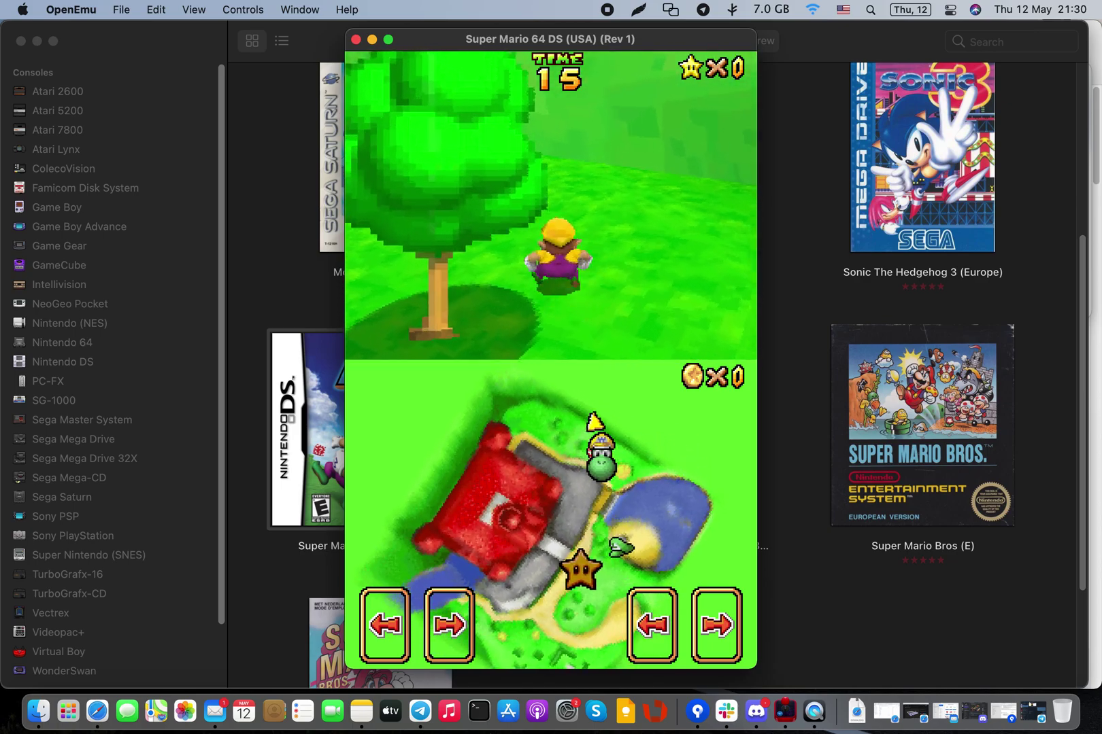
key(Up)
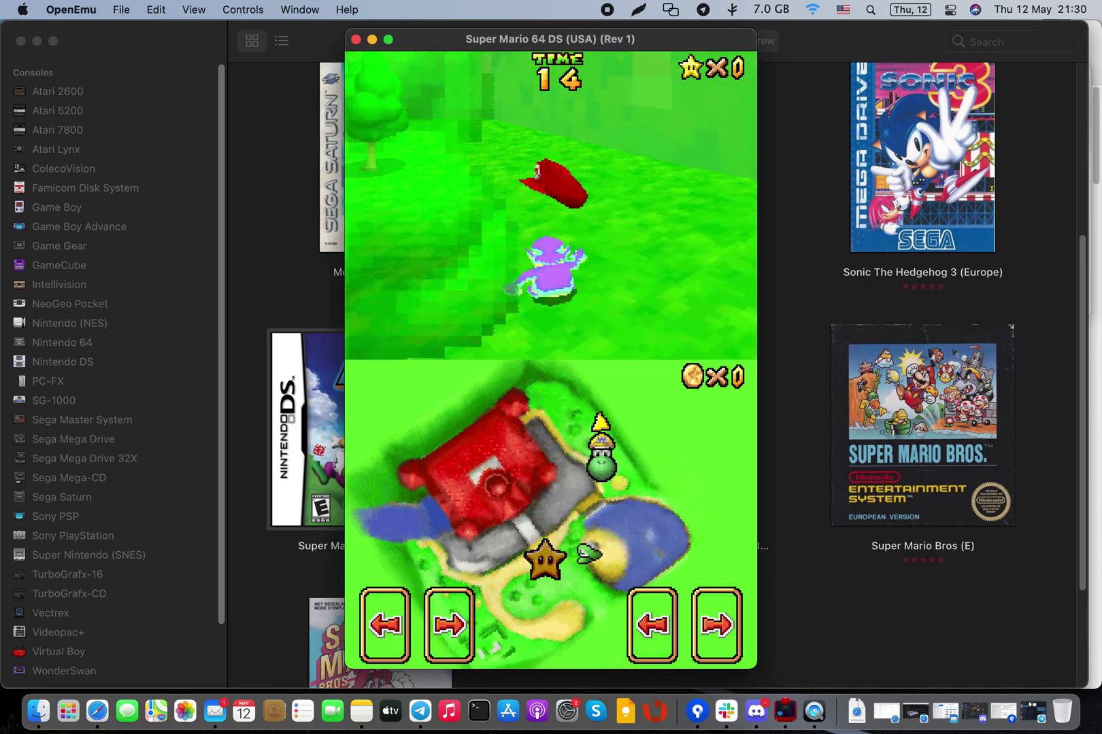
key(Up)
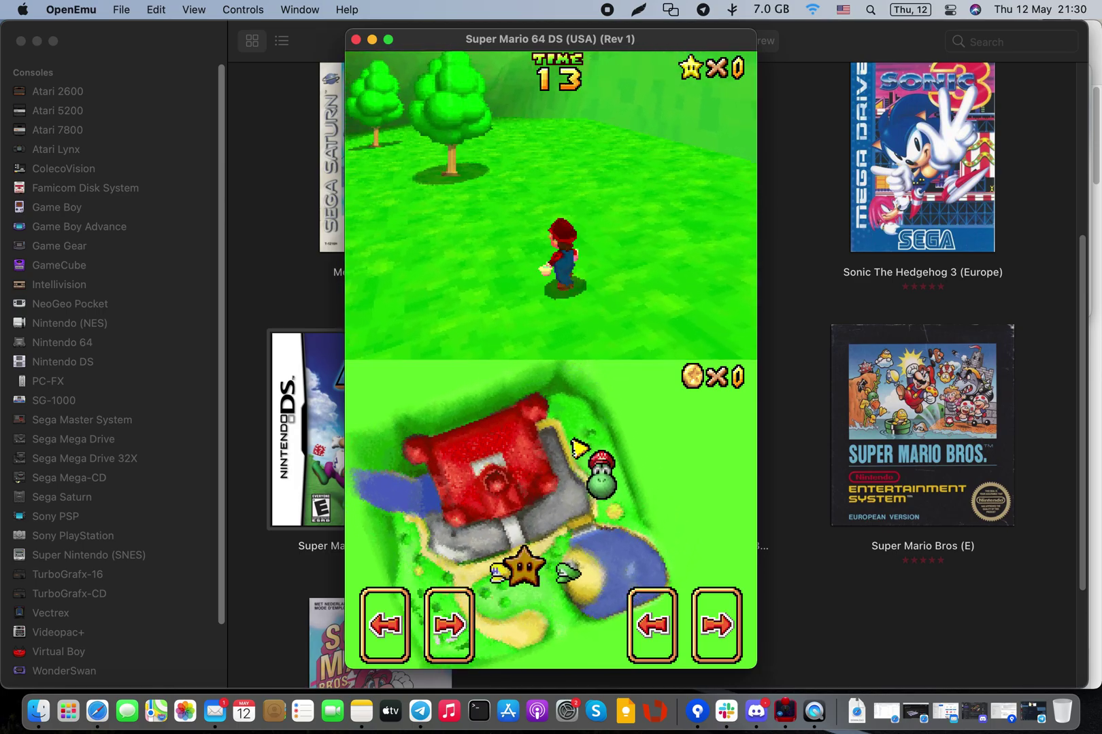
- Run and jump Mario past the trees and over the path into the paved moat beside the castle wall
key(Up)
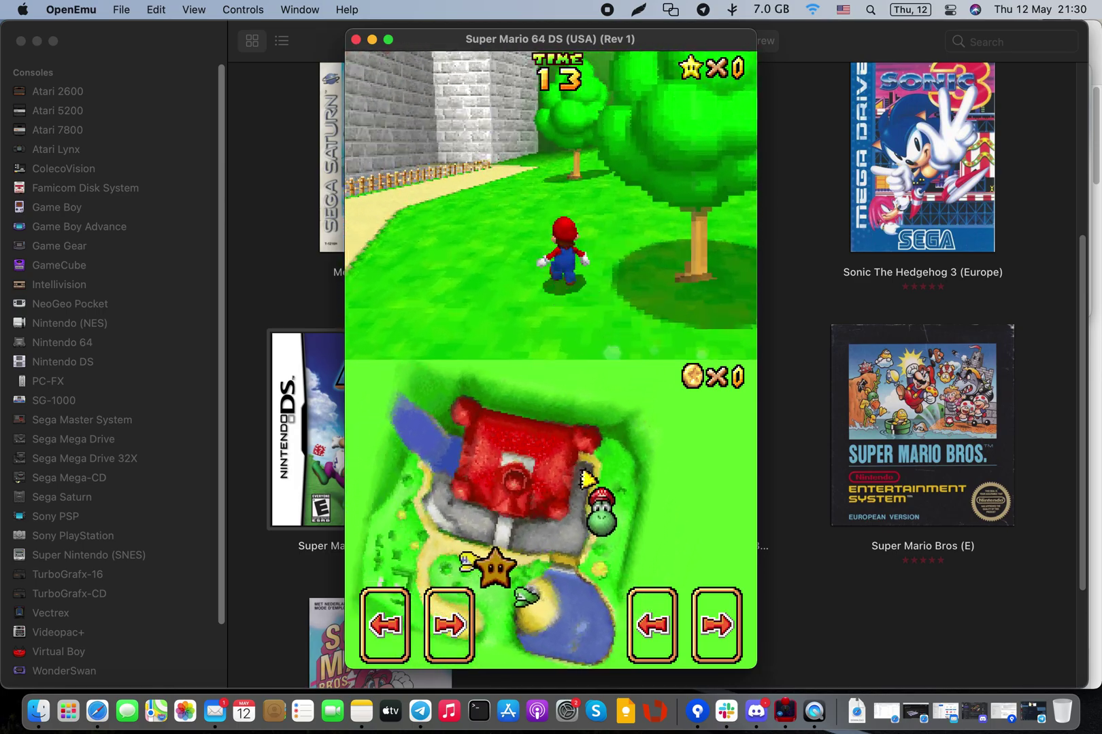
key(z)
key(Up)
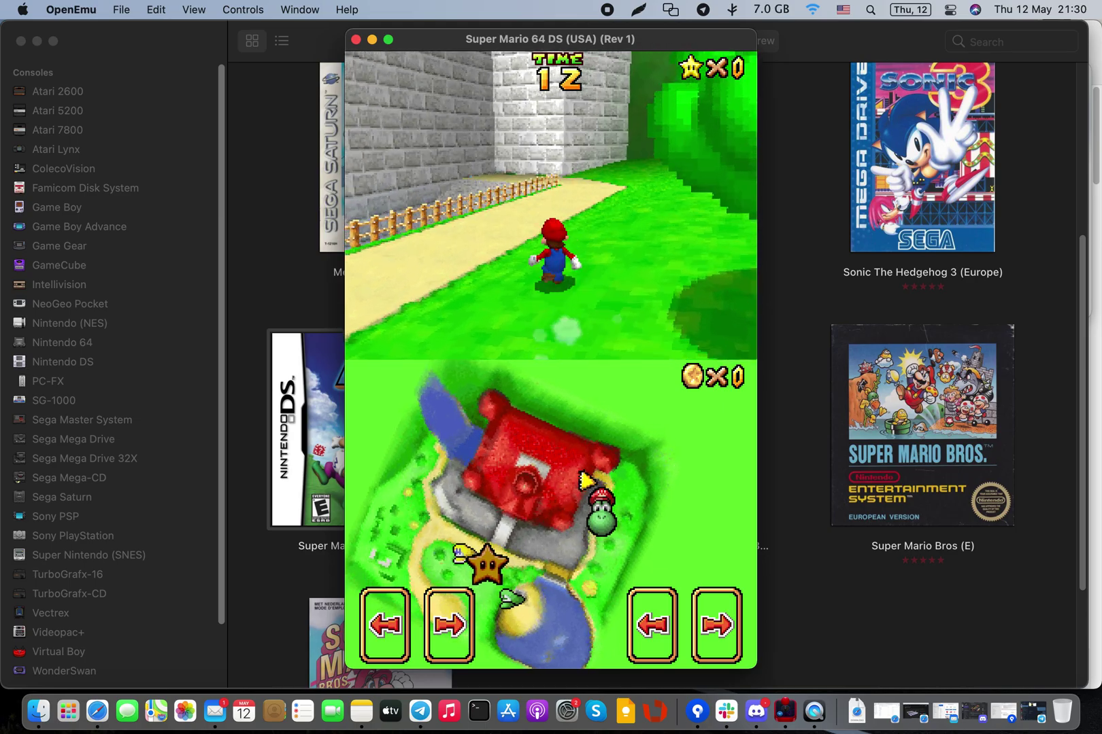
key(z)
key(Up)
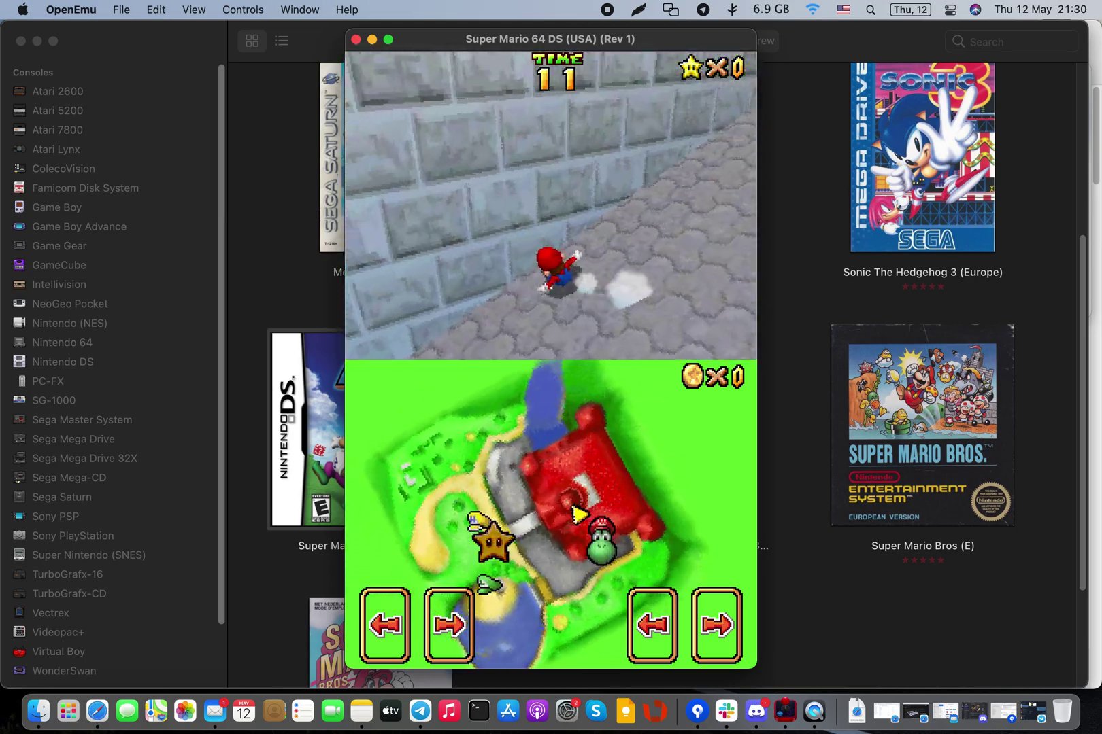
- Make the game window full screen and have Mario run and jump across the moat's stone floor
mouse_move(427, 125)
click(388, 39)
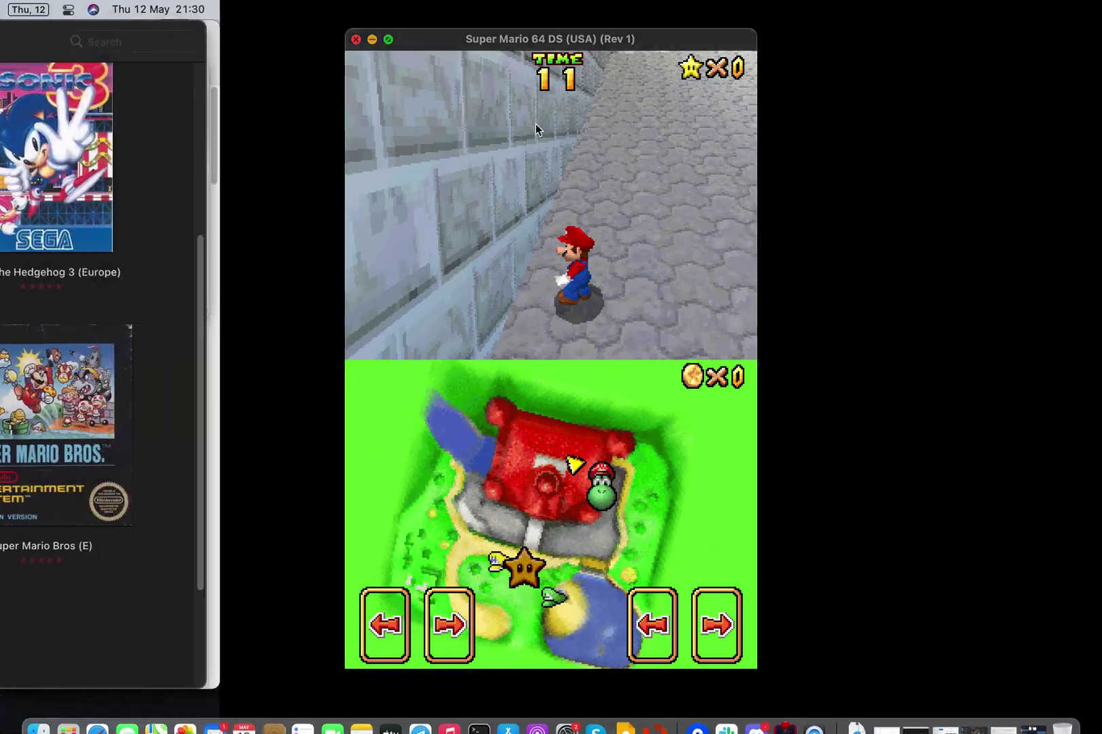
click(574, 277)
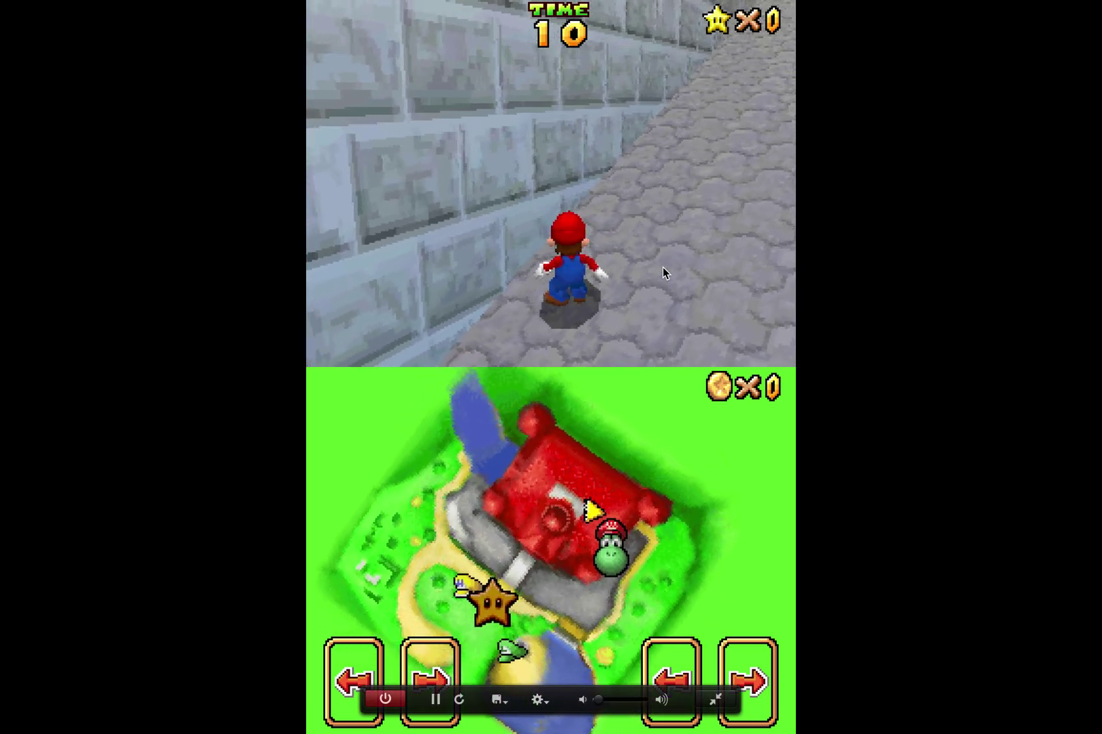
key(Right)
key(x)
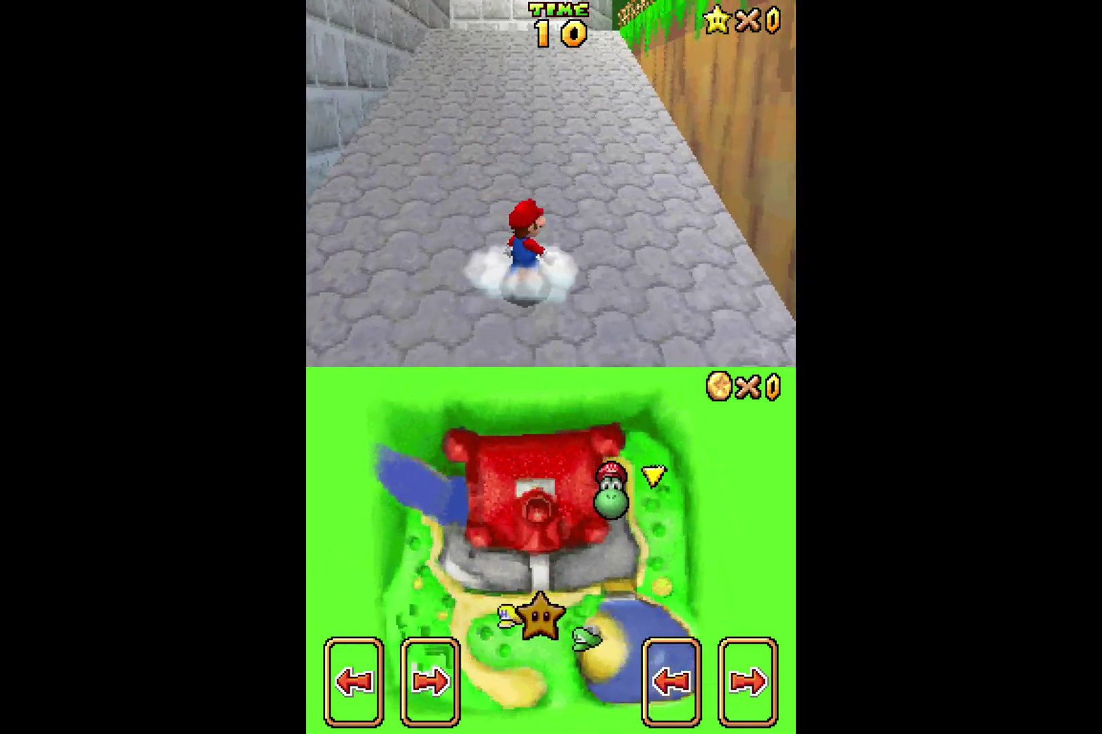
key(x)
- Pause the game and switch back to the desktop with the OpenEmu library
mouse_move(680, 558)
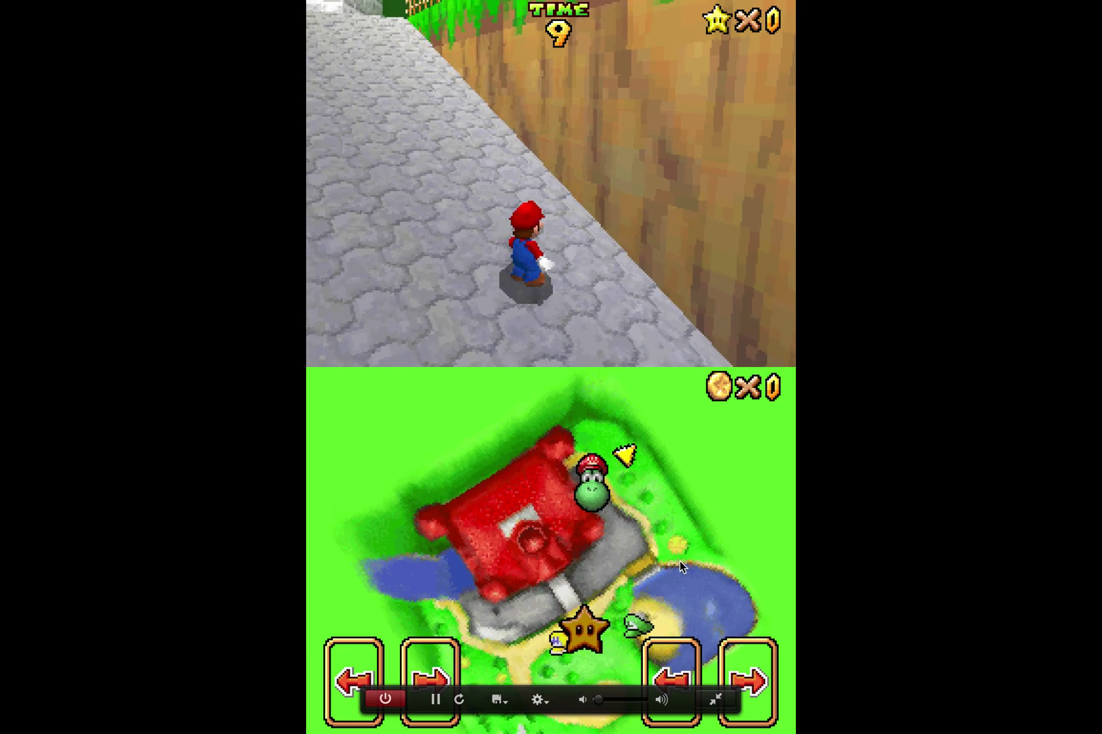
click(435, 699)
key(ctrl+Left)
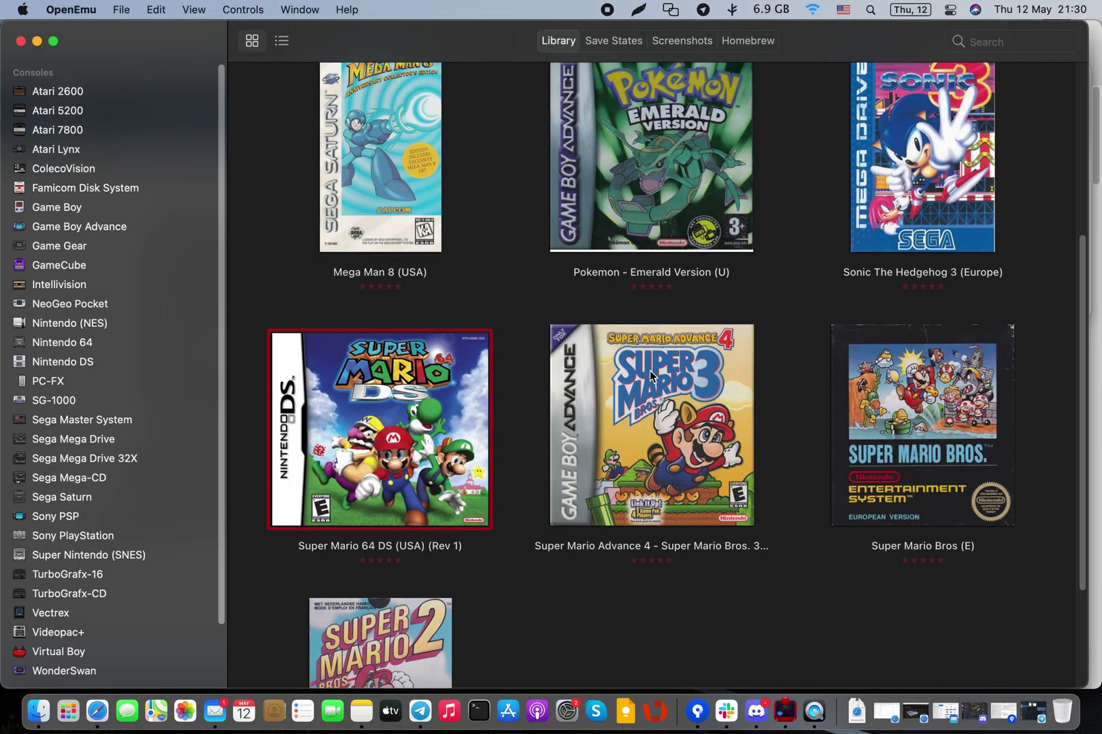
- Look through the console list and view the Nintendo 64 and SG-1000 libraries
scroll(150, 397, down, 3)
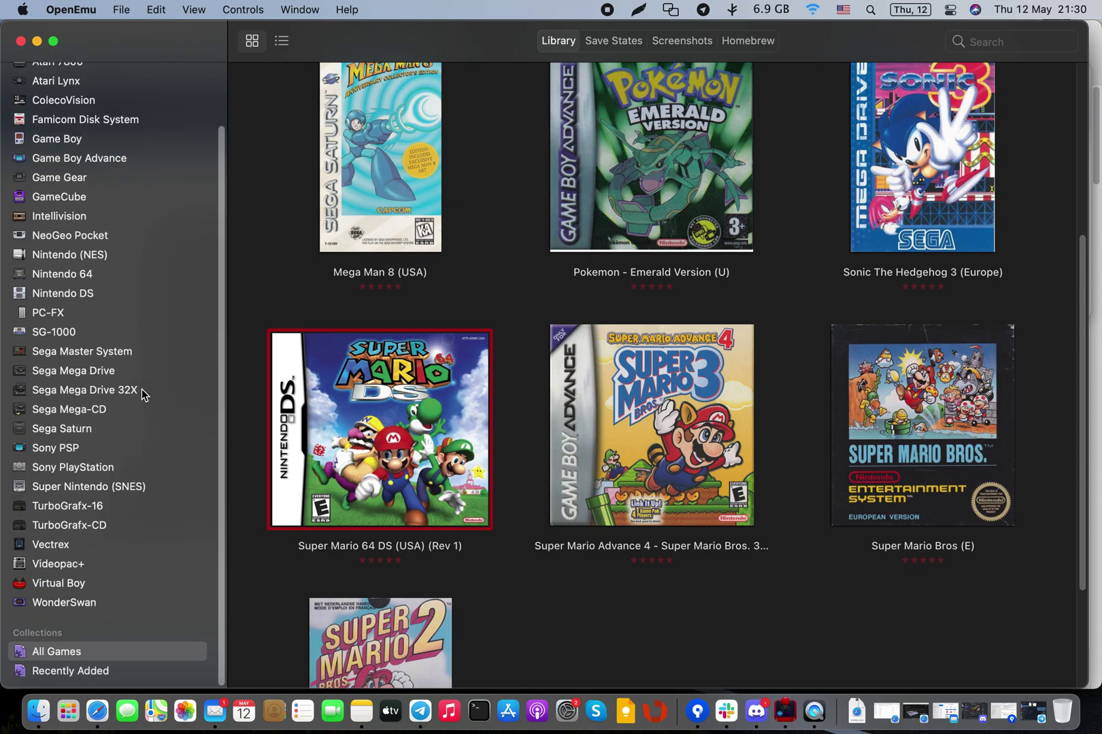
scroll(54, 299, up, 3)
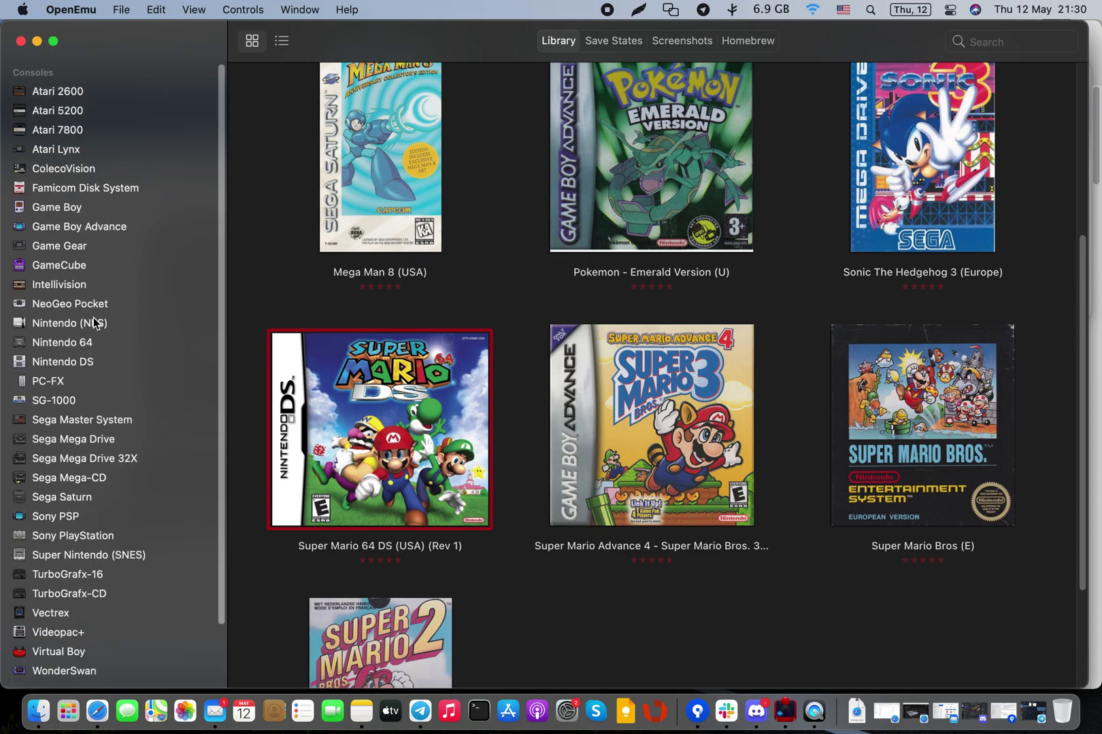
scroll(99, 317, down, 3)
click(67, 287)
click(68, 272)
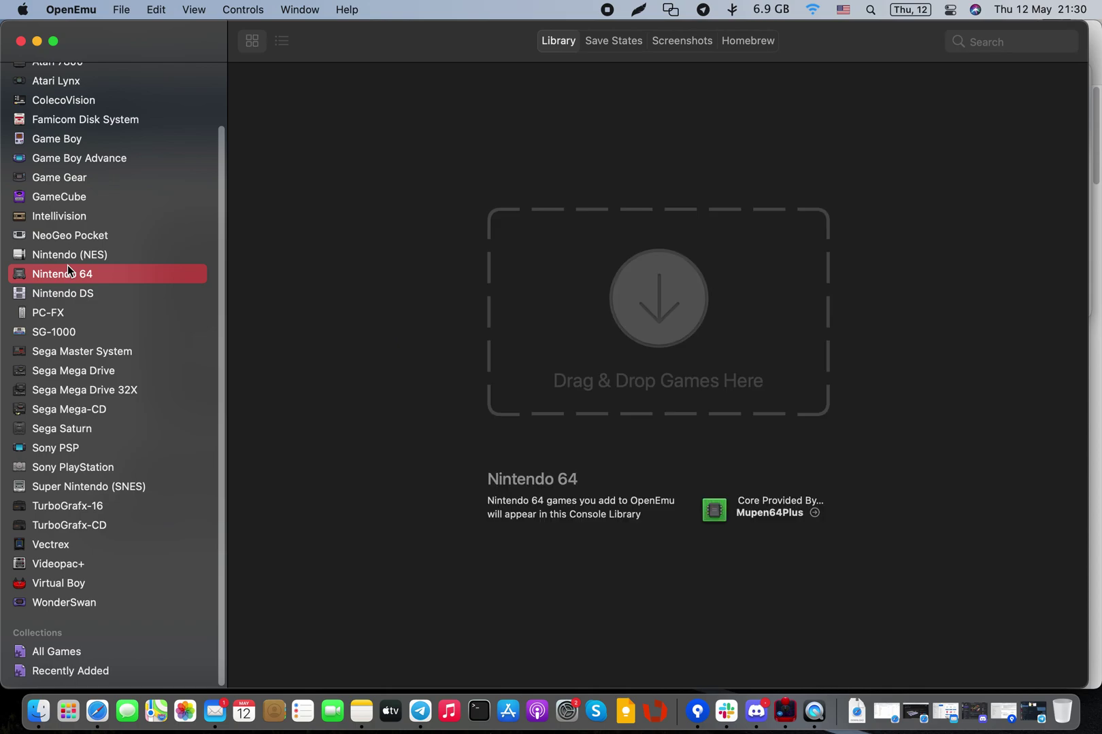
click(59, 336)
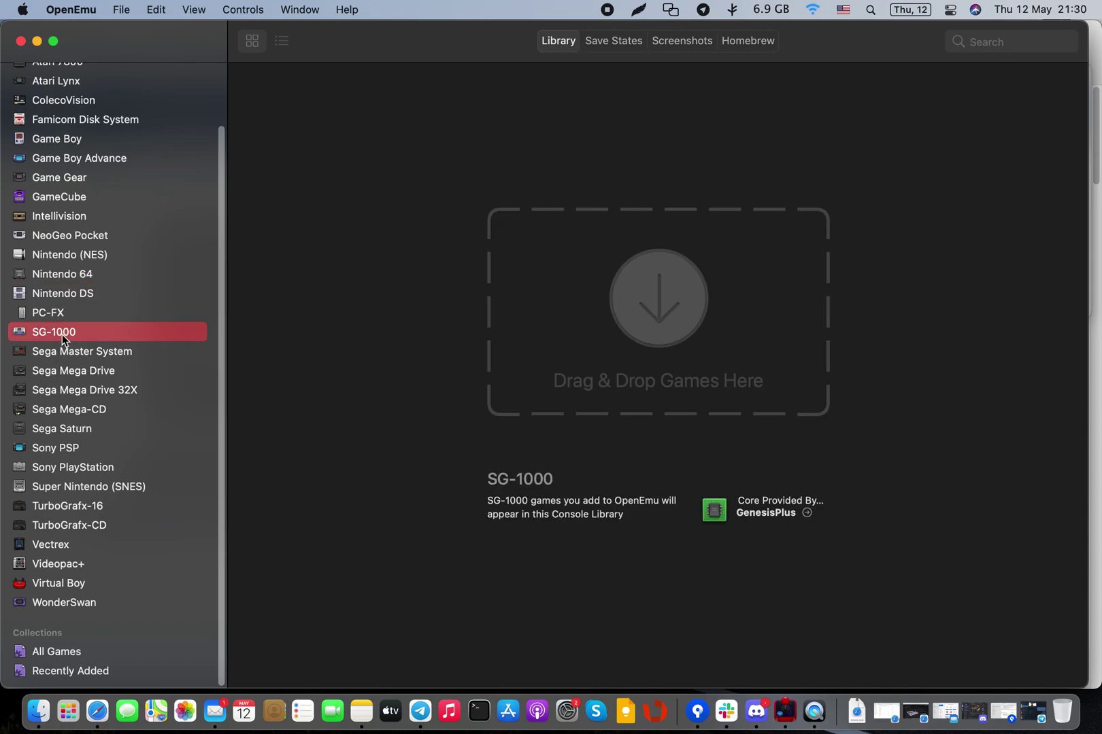
- Browse the Sega console libraries, dismiss the disc guide notice for Sega Mega-CD, and view the Sega Mega Drive library
click(46, 217)
click(68, 349)
click(66, 364)
click(52, 407)
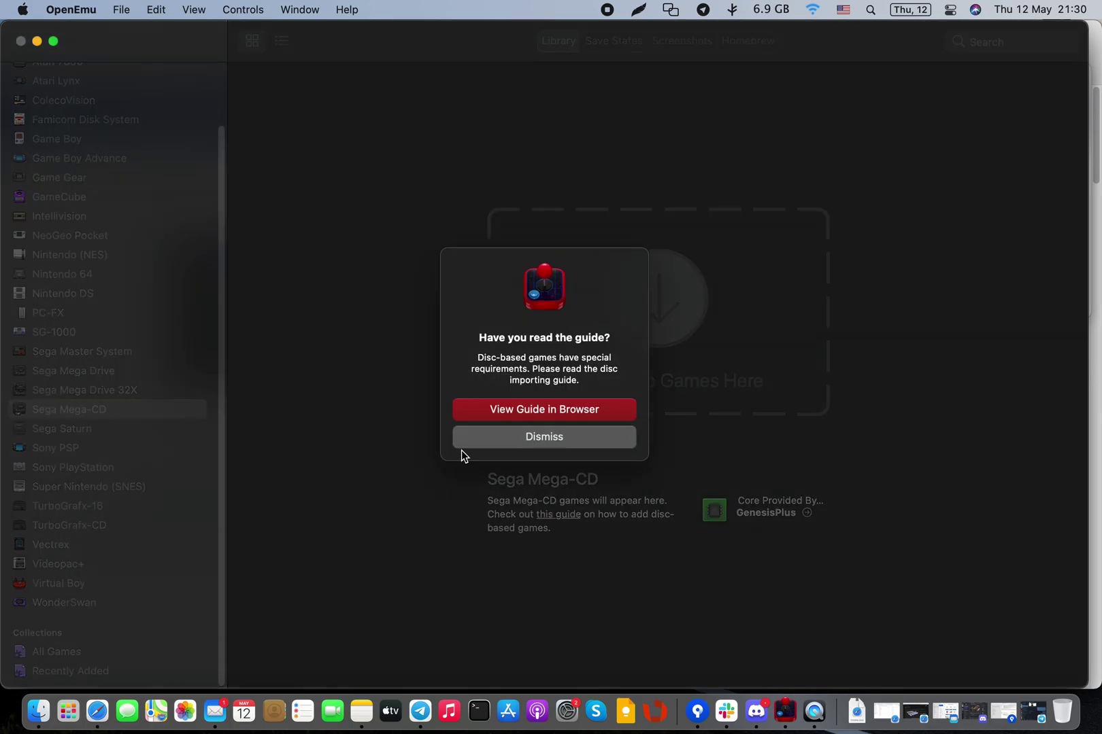
click(487, 439)
click(90, 393)
click(81, 373)
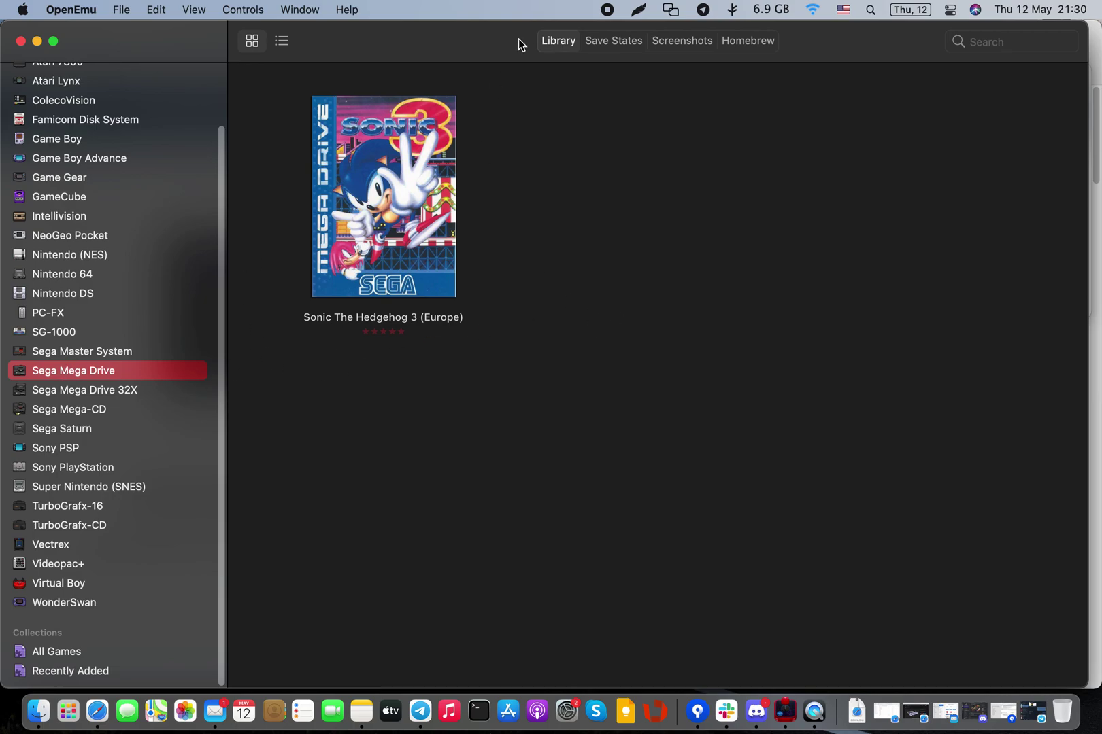
- View the save states, return to the library, and shrink the OpenEmu window so it floats over the browser
click(614, 41)
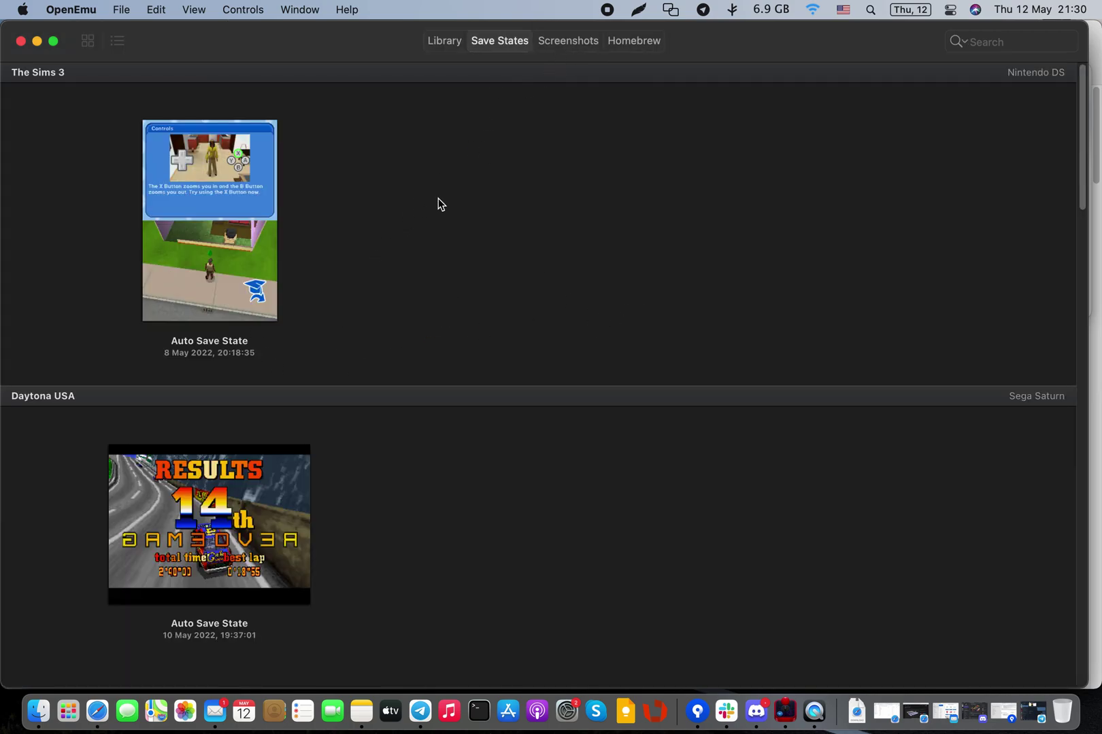
drag(5, 31, 234, 242)
drag(524, 269, 448, 137)
click(456, 130)
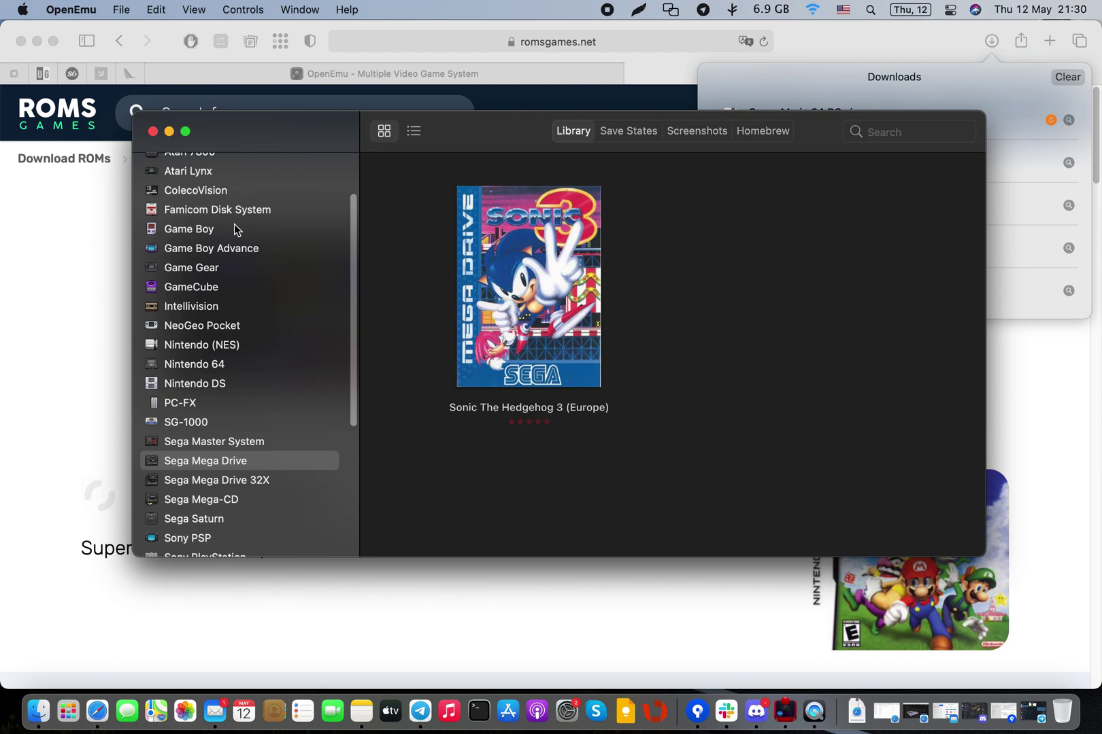
- Narrow the console sidebar slightly and look over the console list
scroll(242, 237, up, 3)
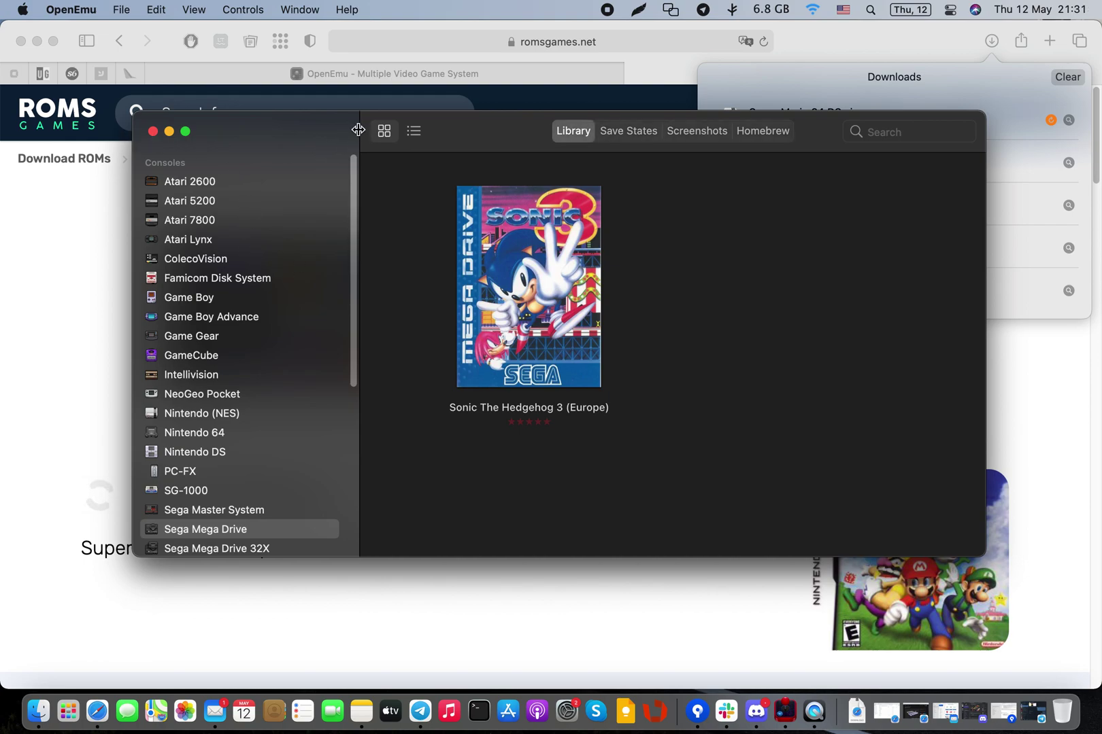
drag(338, 136, 325, 137)
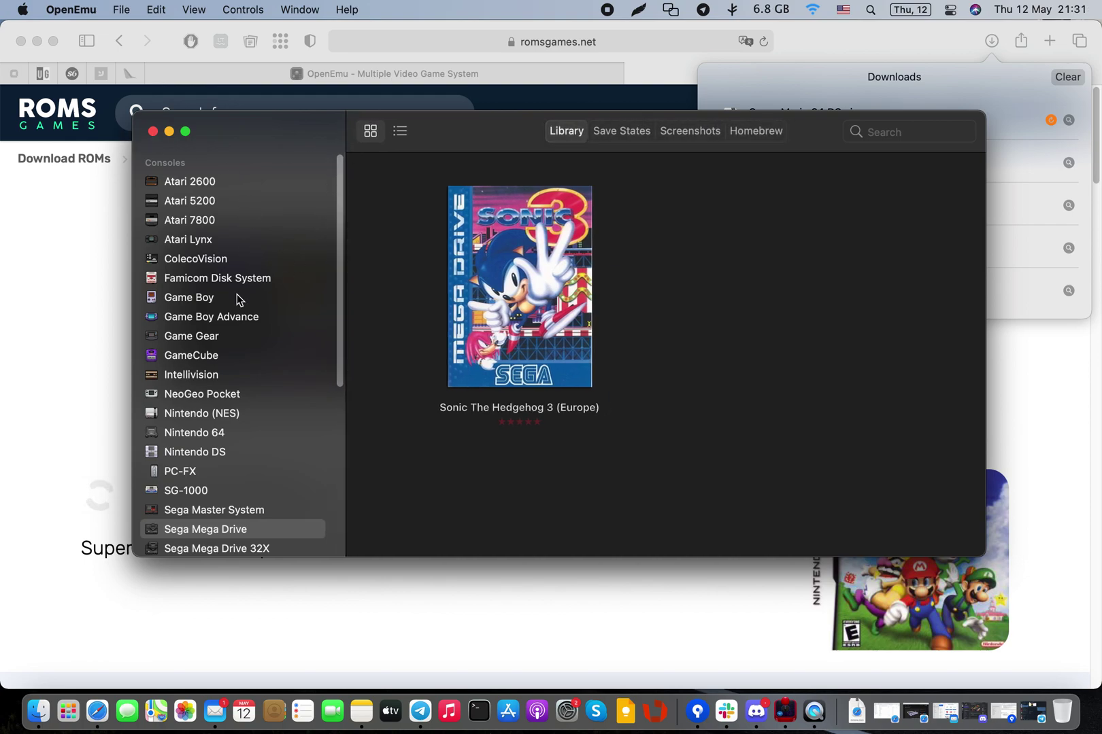
scroll(201, 297, down, 2)
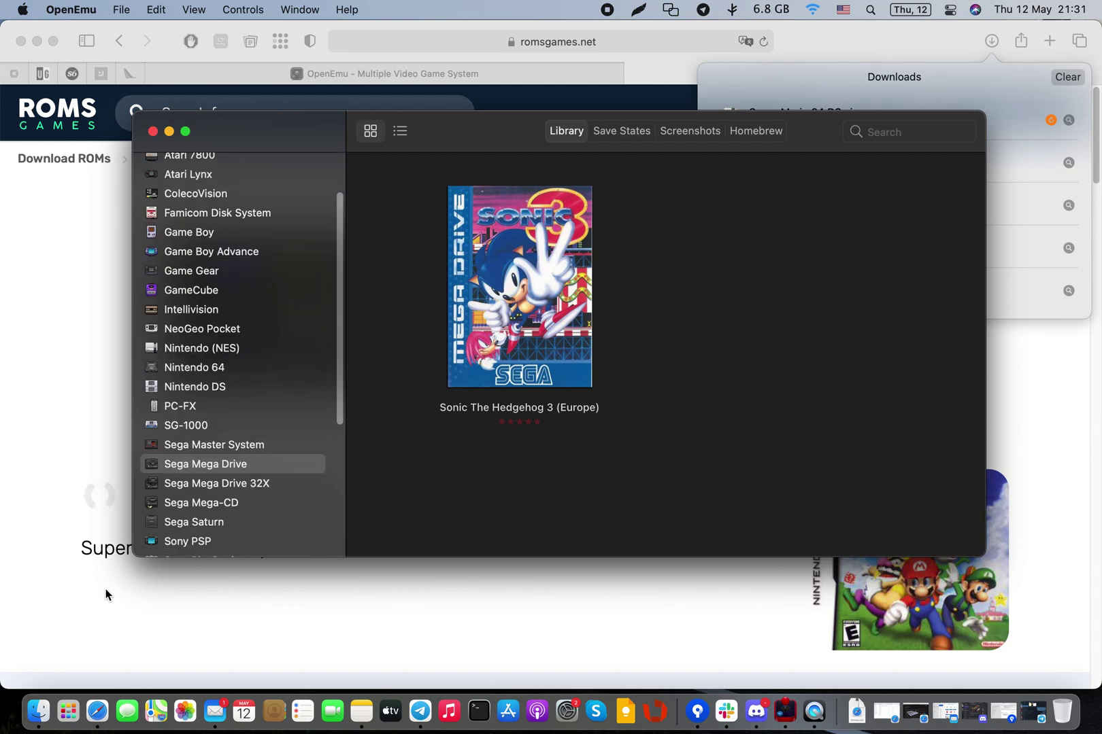
- Show the Sonic The Hedgehog 3 ROM file in Finder, view its folder path, and leave the Finder window
right_click(529, 253)
click(571, 323)
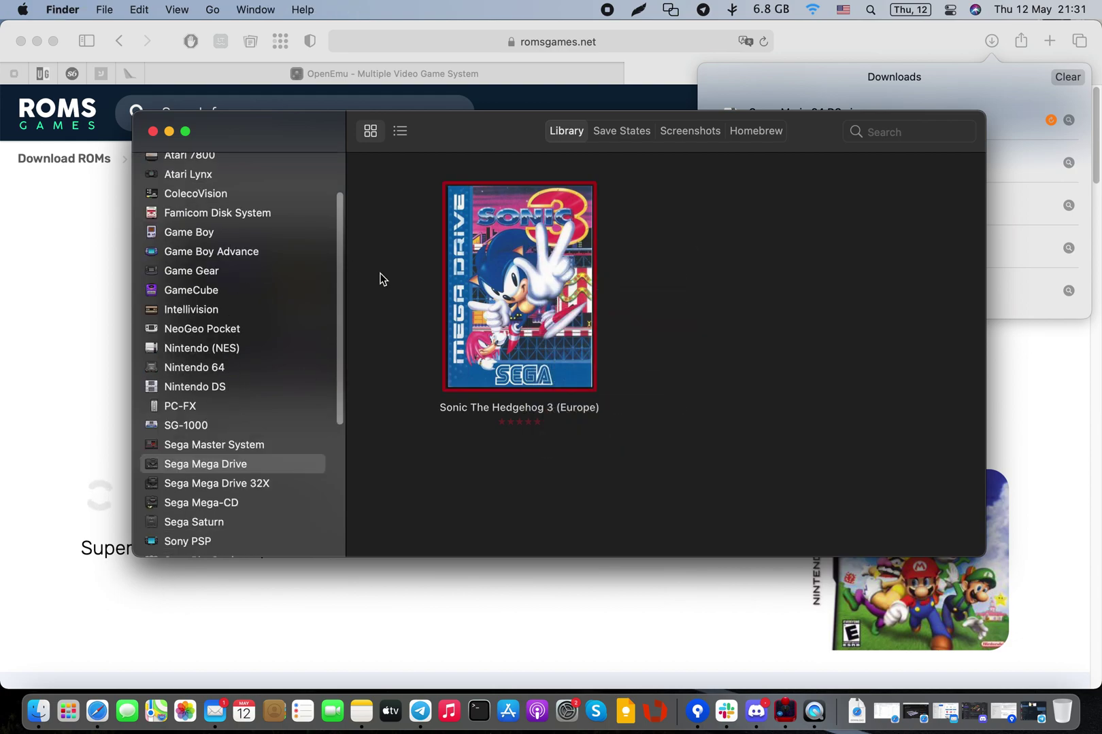
right_click(311, 158)
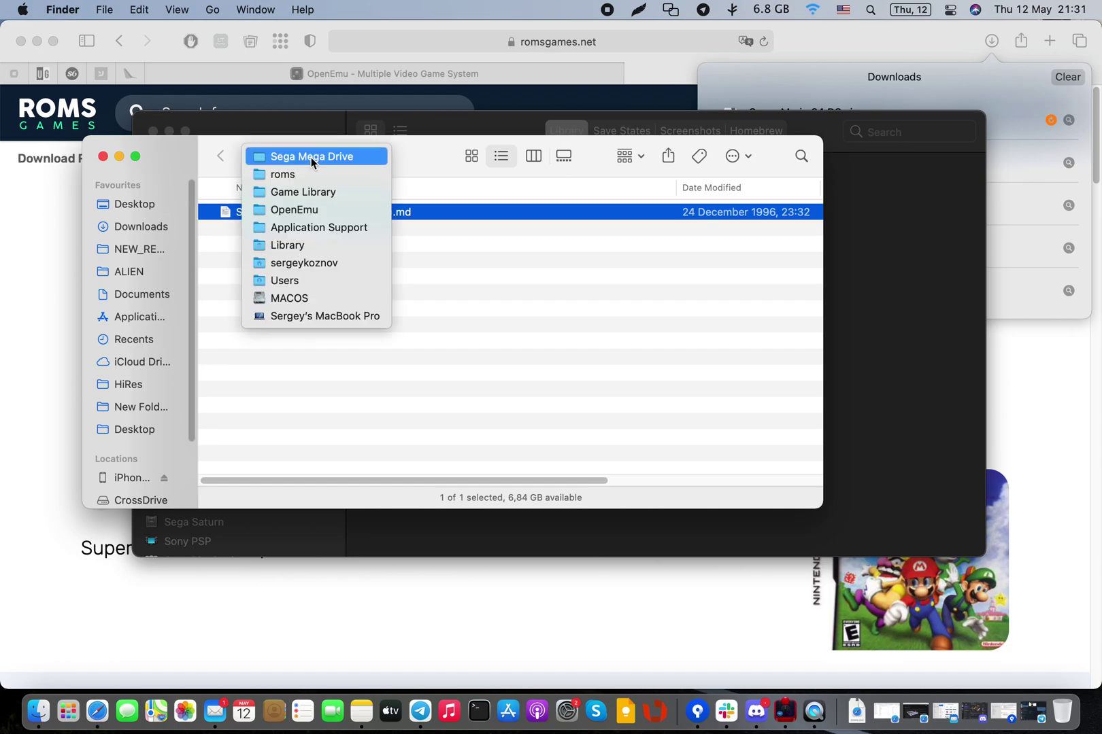
click(448, 155)
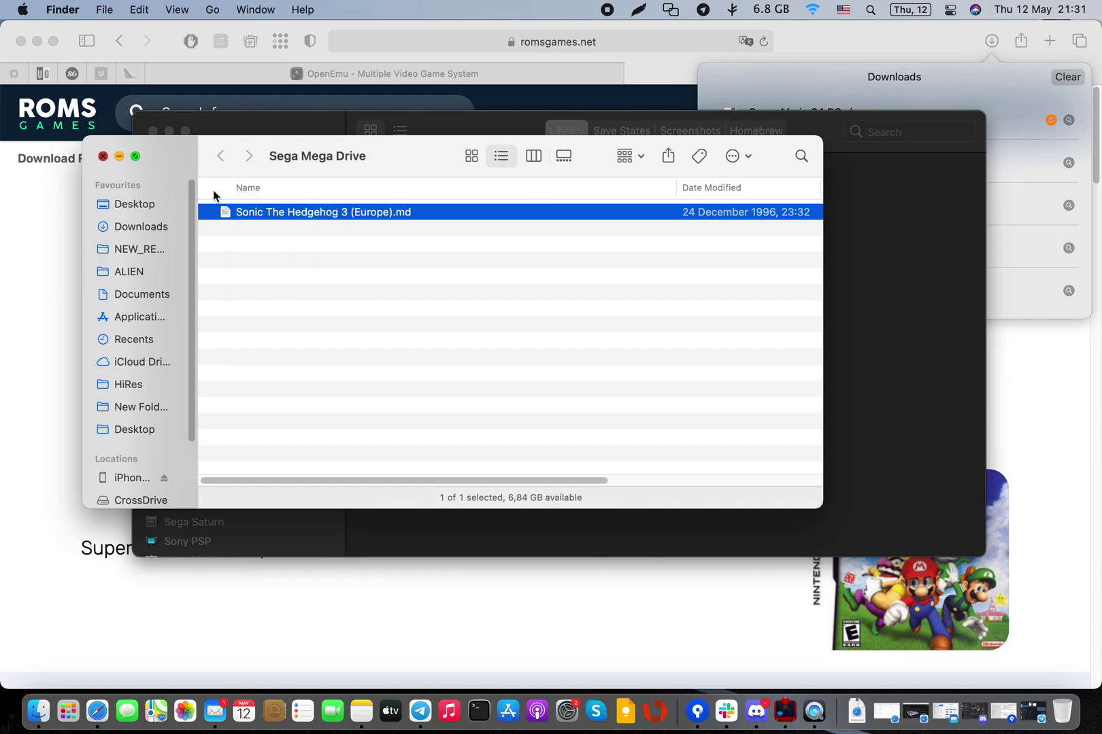
key(super+grave)
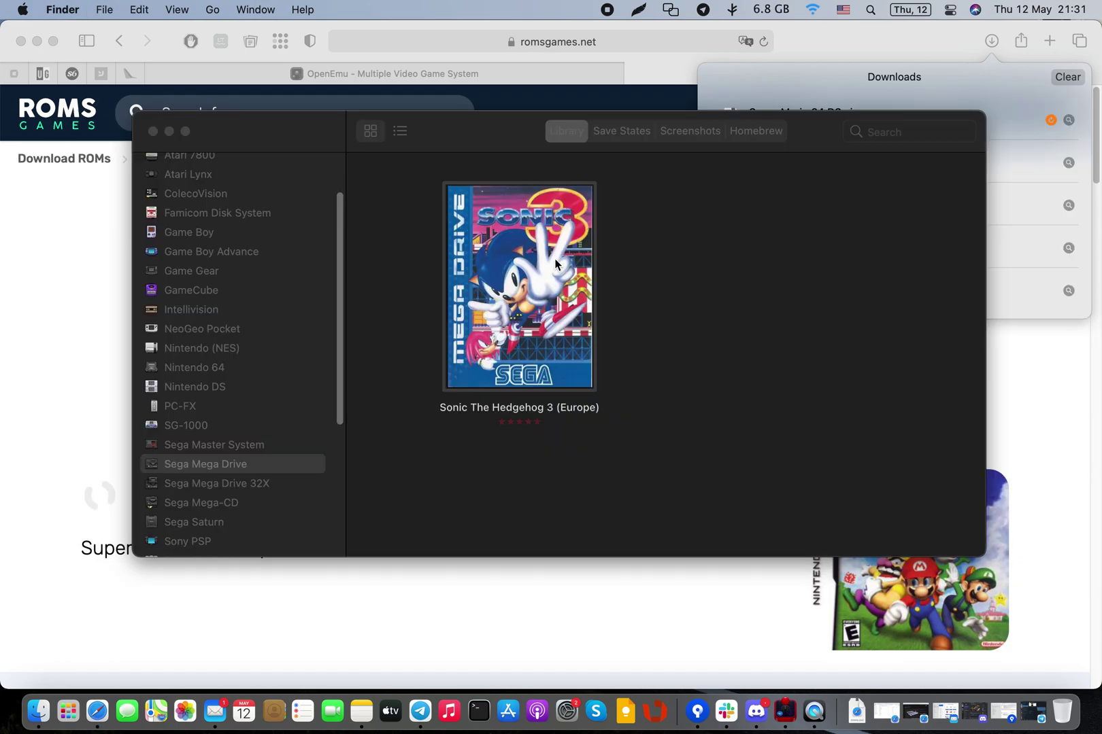
- Reveal the Sonic The Hedgehog 3 ROM in Finder again and go up to the enclosing OpenEmu folder
click(503, 275)
right_click(521, 299)
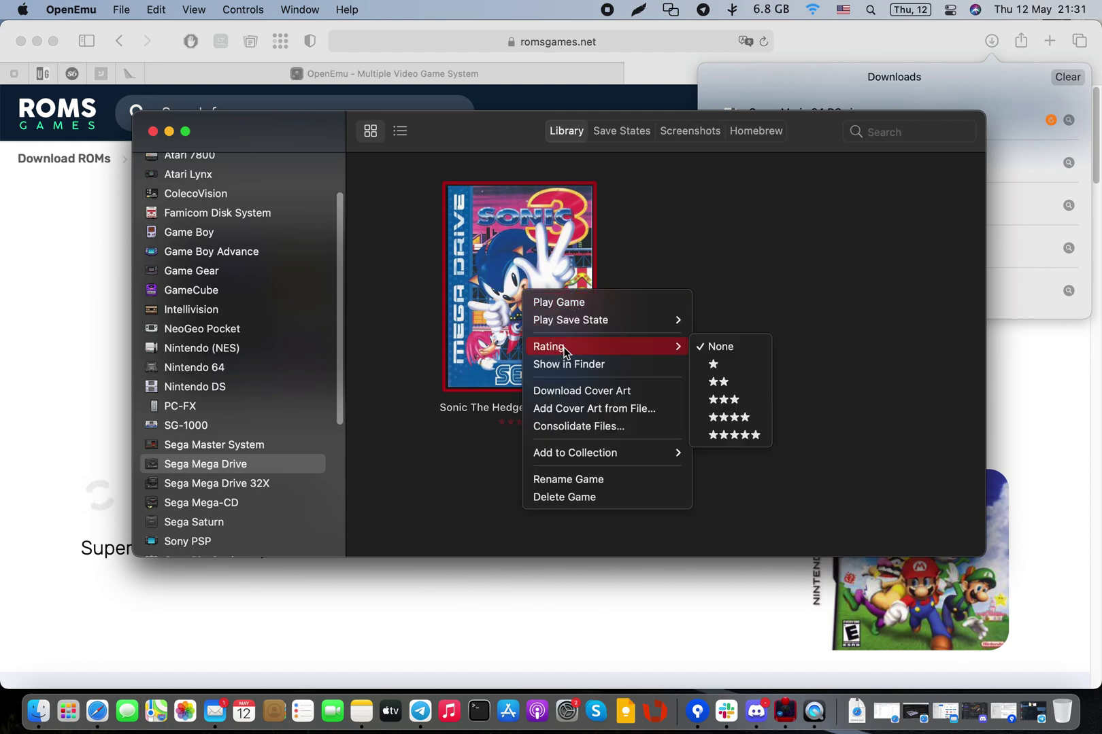
click(570, 365)
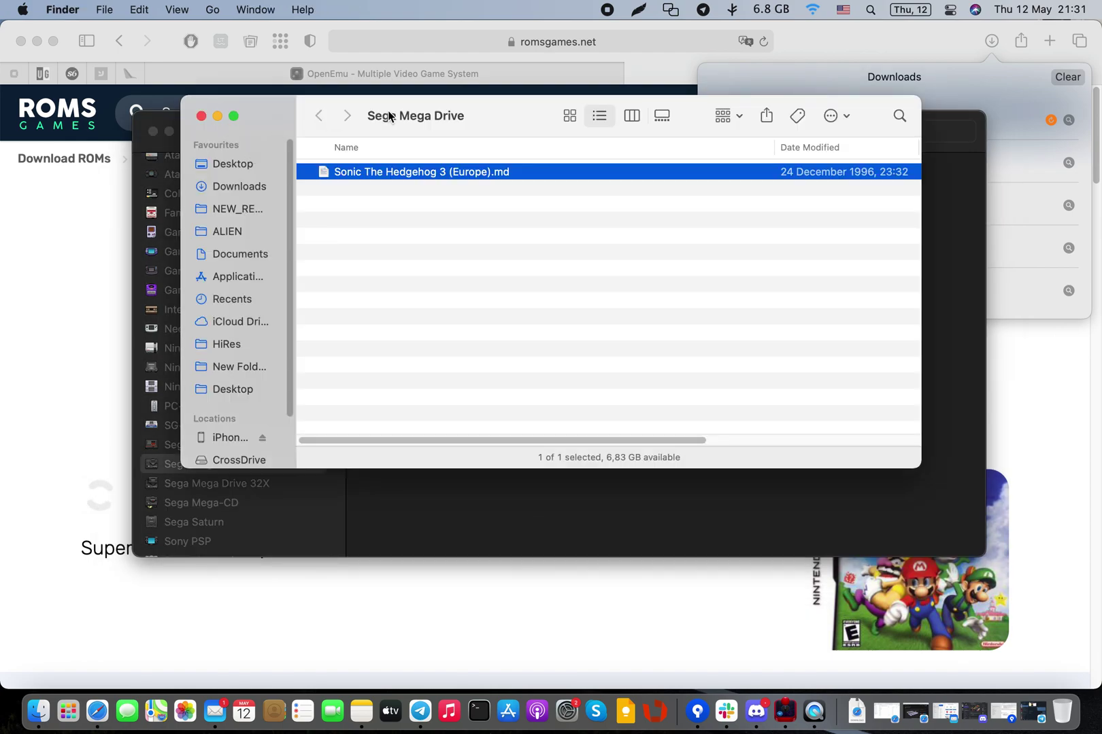
super+click(436, 117)
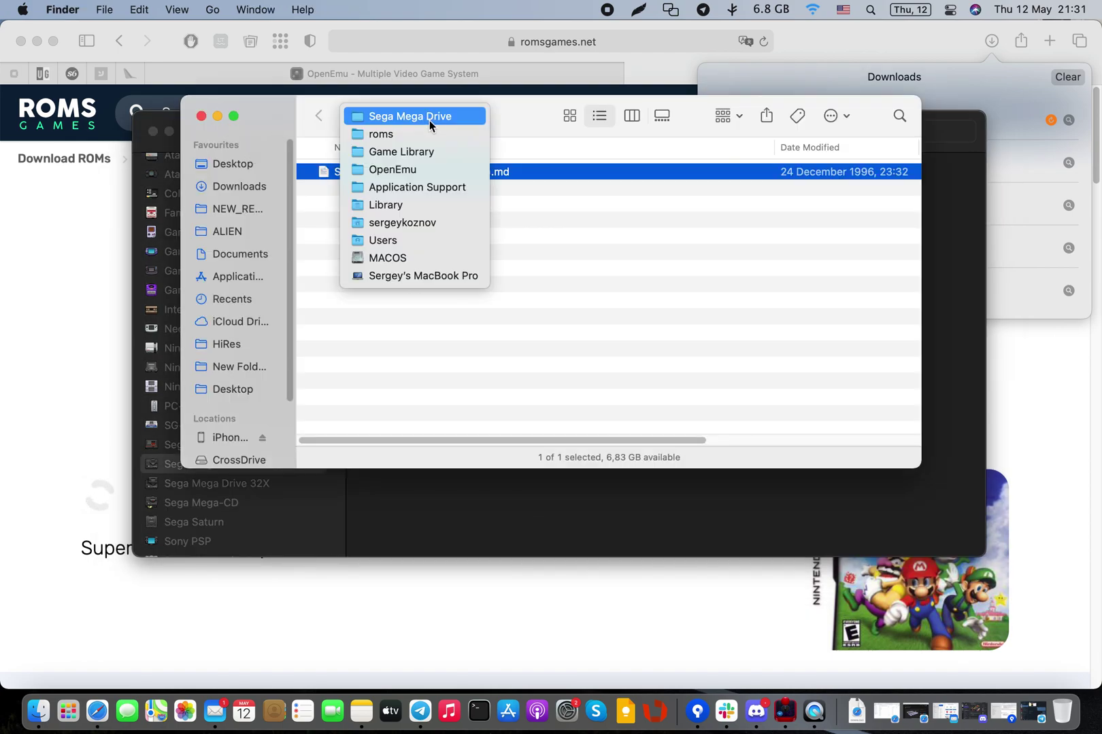
click(393, 172)
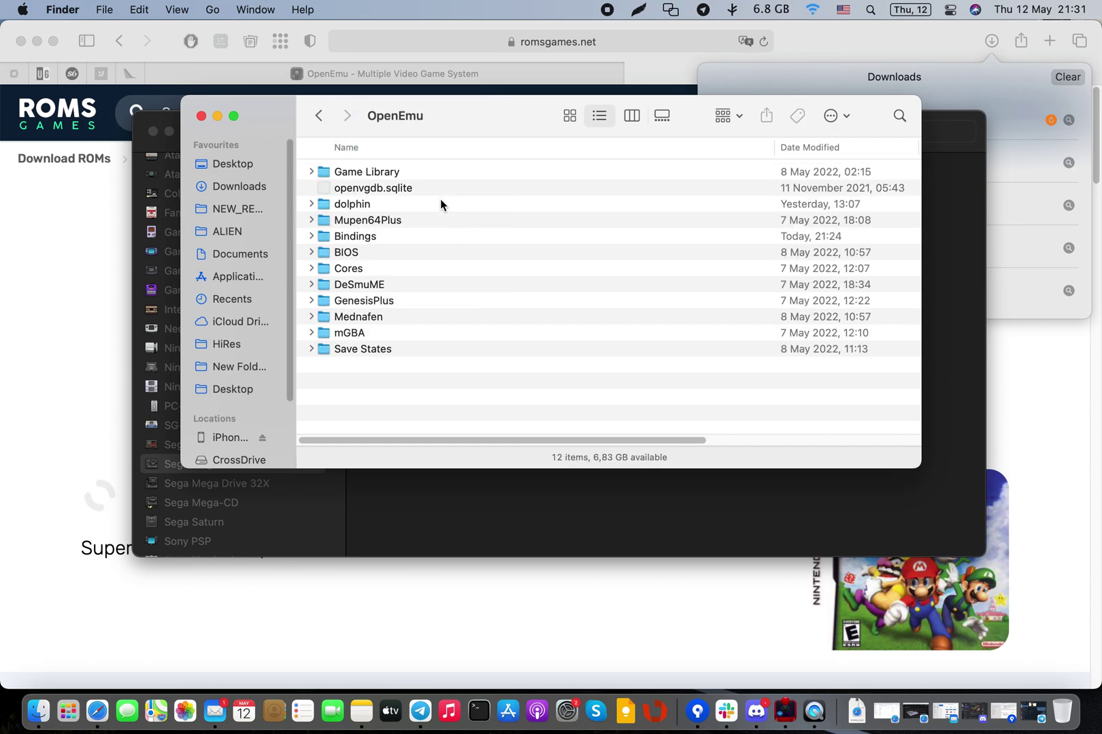
- Expand the Game Library folder and its roms subfolder to list the console folders
click(381, 220)
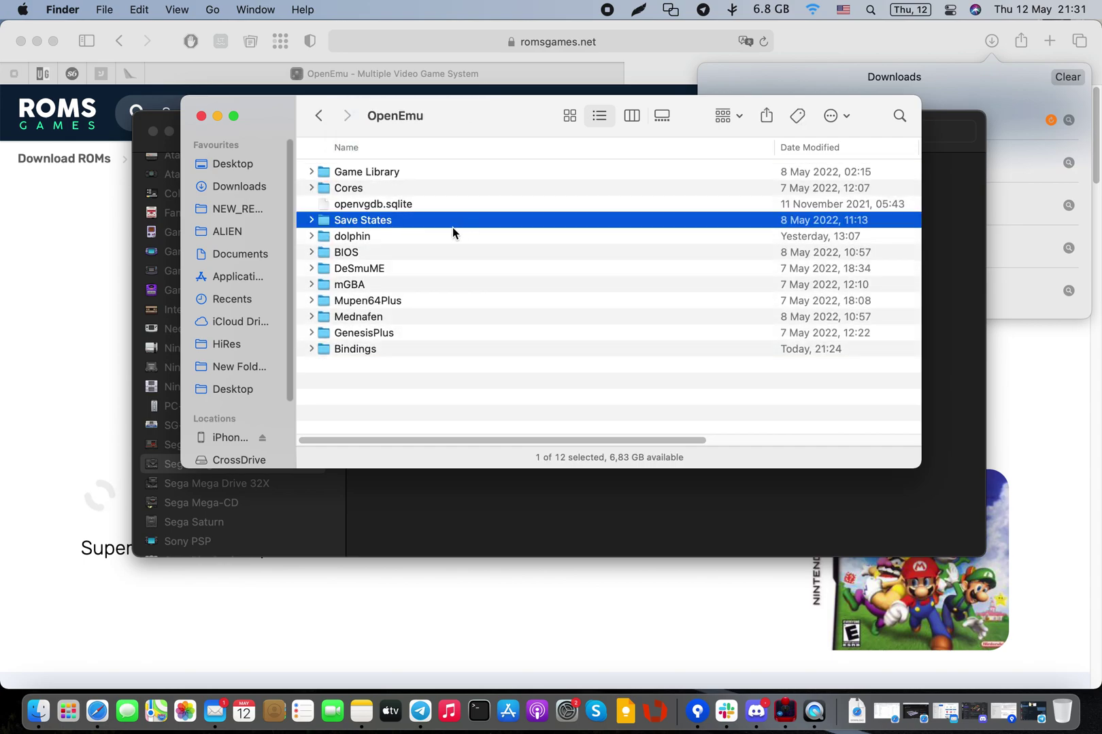
click(312, 172)
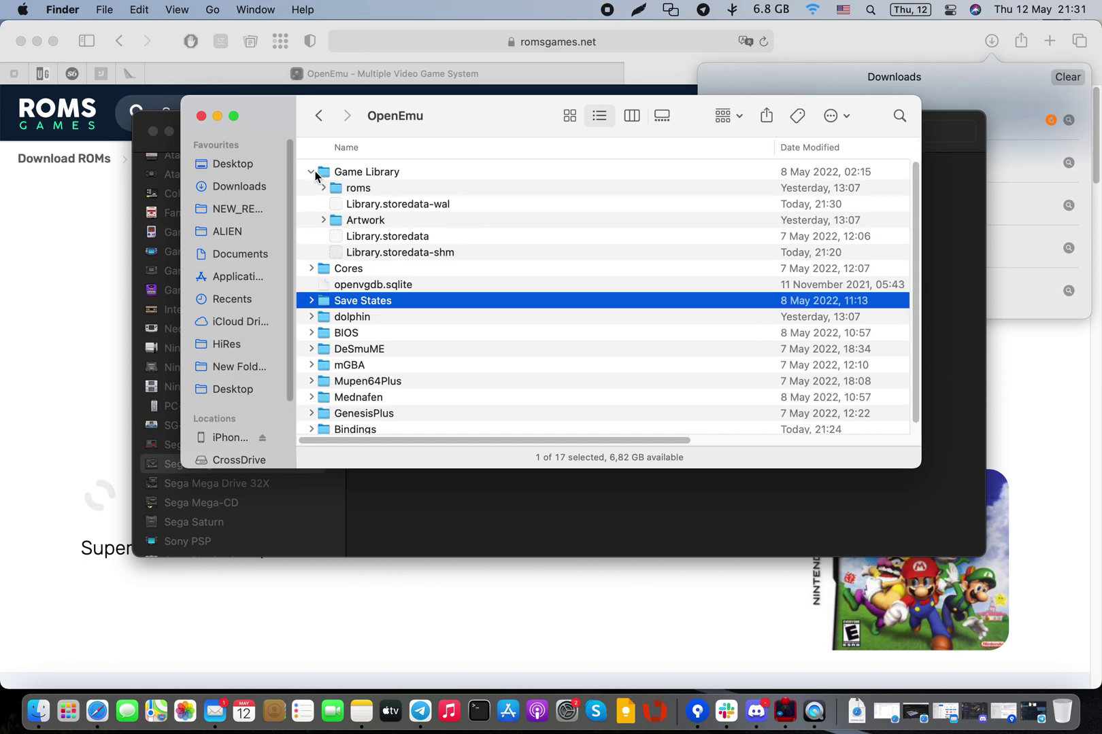
click(311, 172)
click(324, 172)
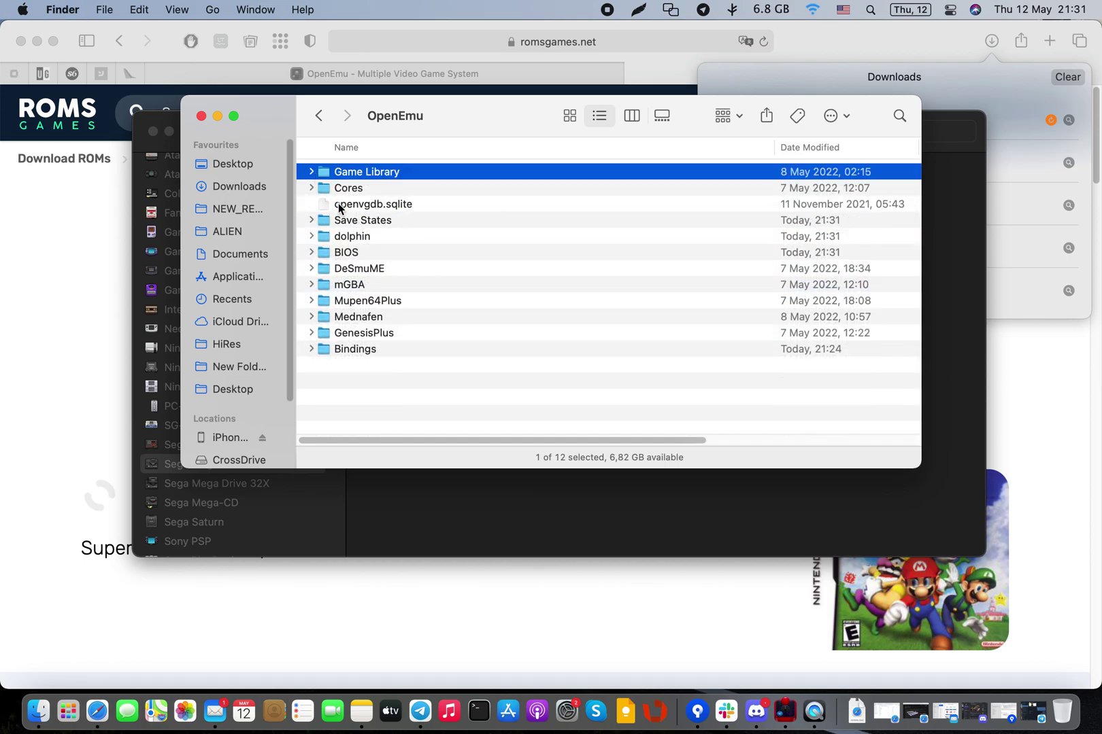
click(310, 172)
click(323, 189)
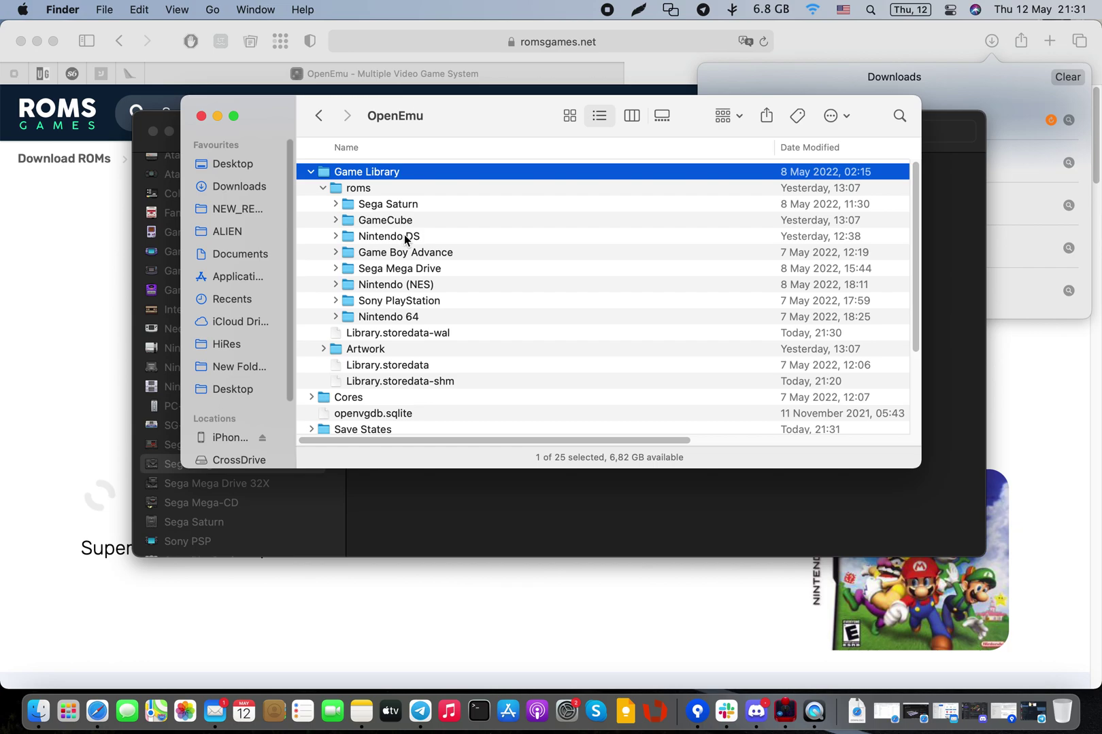
- Check inside each console's ROM folder in turn, from Game Boy Advance down to Nintendo 64, collapsing each one
click(467, 255)
key(Right)
key(Left)
key(Down)
key(Right)
key(Left)
key(Down)
key(Right)
key(Left)
key(Down)
key(Right)
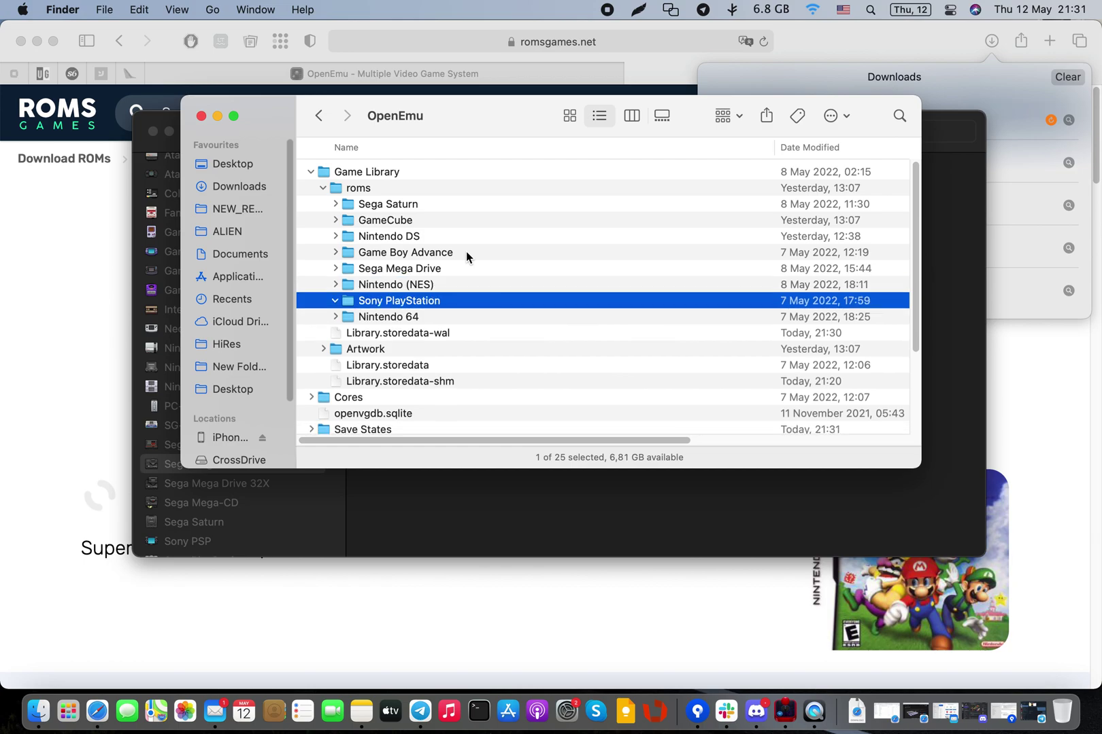
key(Left)
key(Down)
key(Right)
key(Left)
- Go back up to the Sega Saturn folder, expand it, and expand its Daytona USA (USA) subfolder
key(Up)
key(Up)
key(Up)
key(Up)
key(Up)
key(Up)
key(Up)
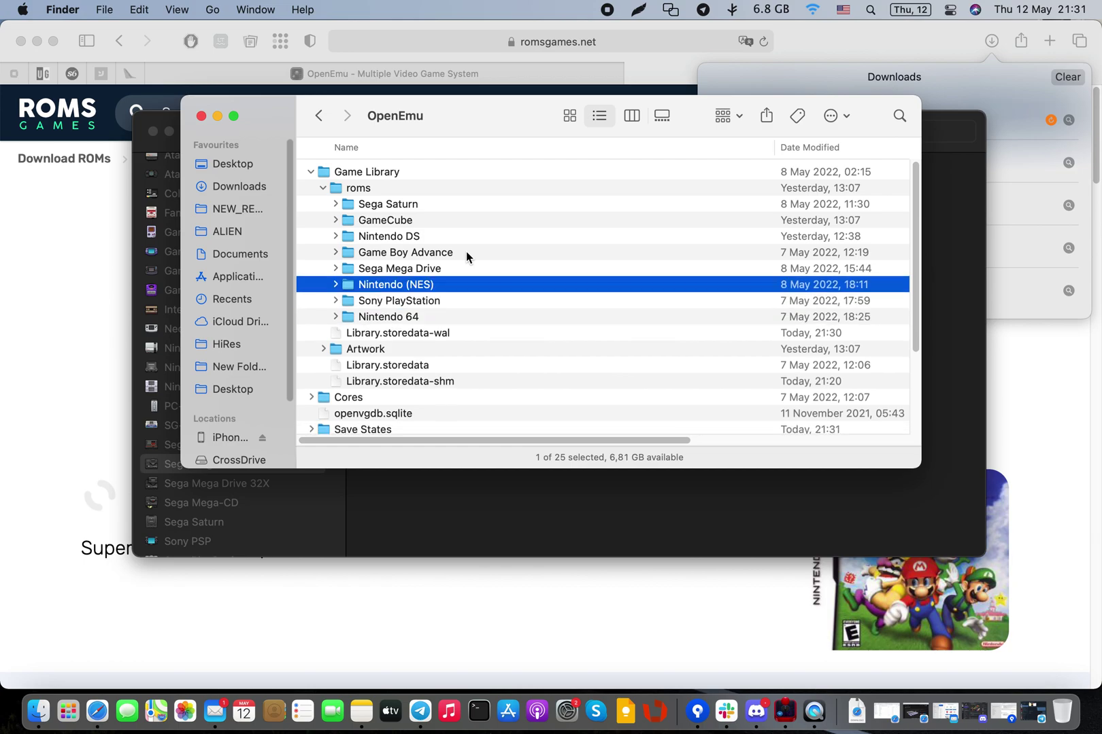
key(Right)
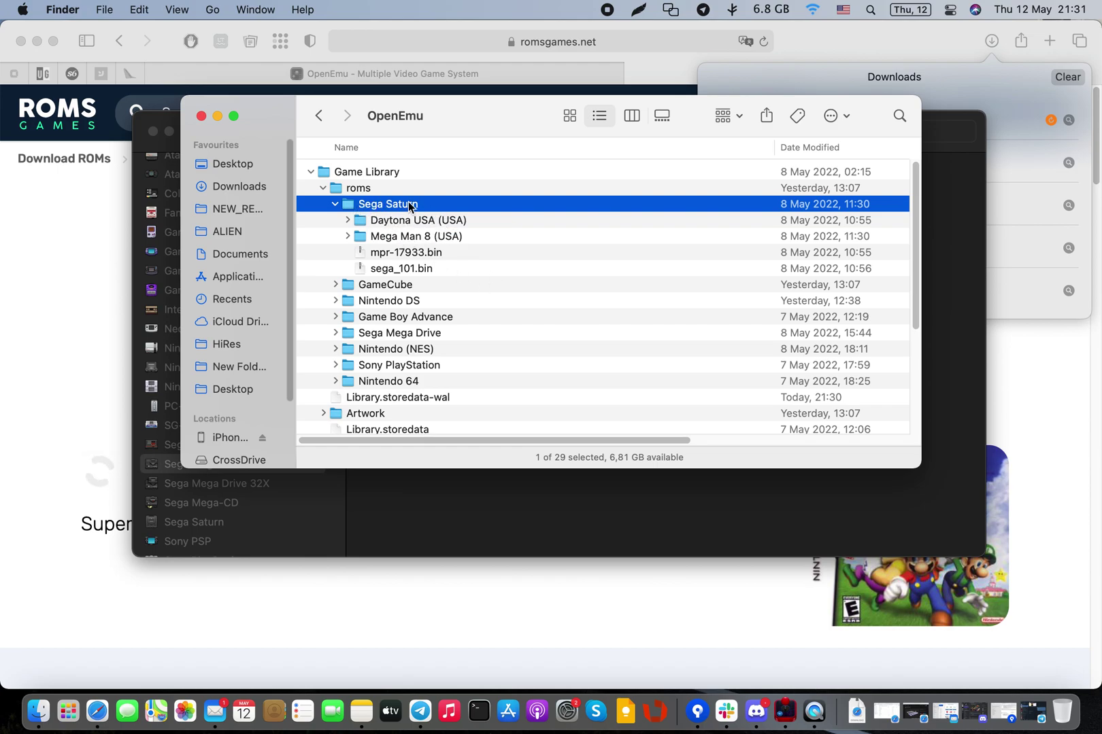
key(Down)
key(Right)
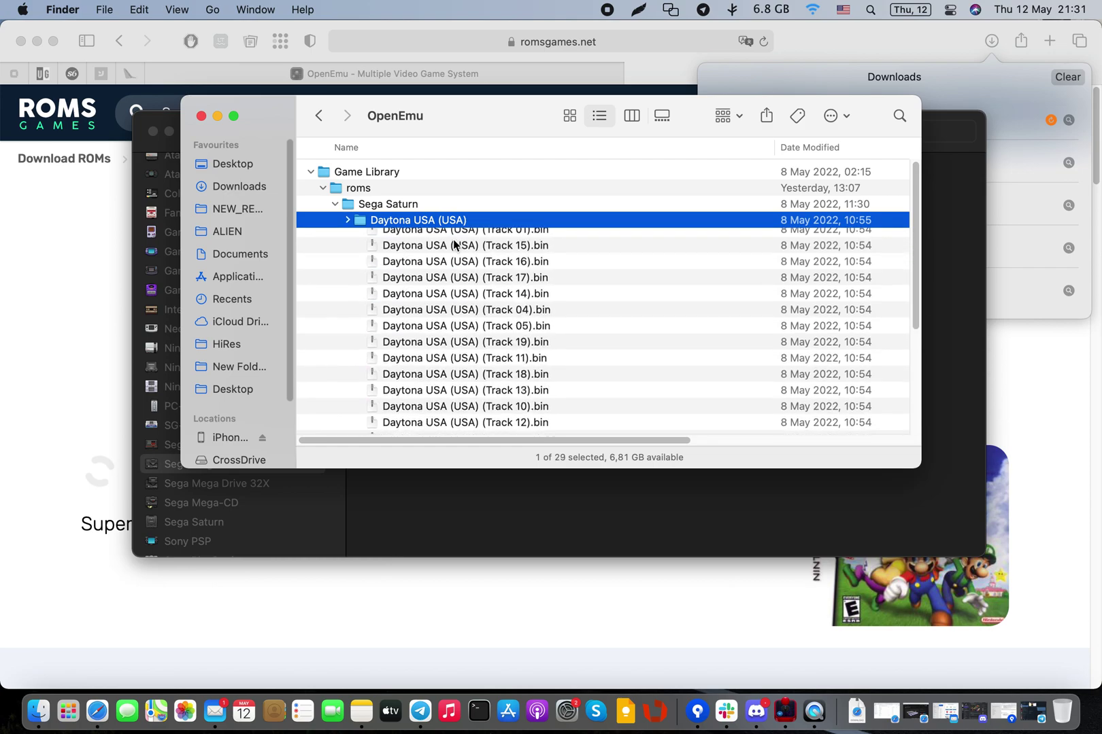
- Collapse the Daytona USA (USA) folder and check inside the Mega Man 8 (USA) folder, collapsing it as well
key(Left)
key(Down)
key(Right)
key(Left)
key(shift+Up)
key(shift+Down)
key(Up)
key(Down)
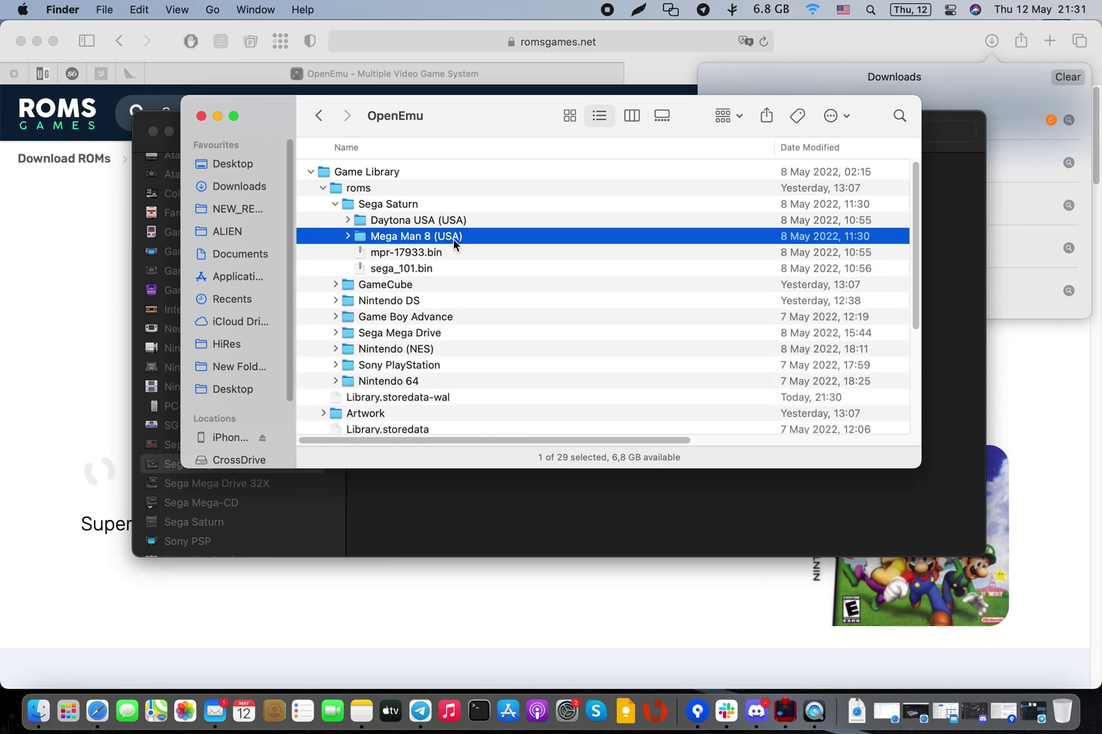
- Select the two loose BIOS files mpr-17933.bin and sega_101.bin in the Sega Saturn folder
key(Down)
key(shift+Down)
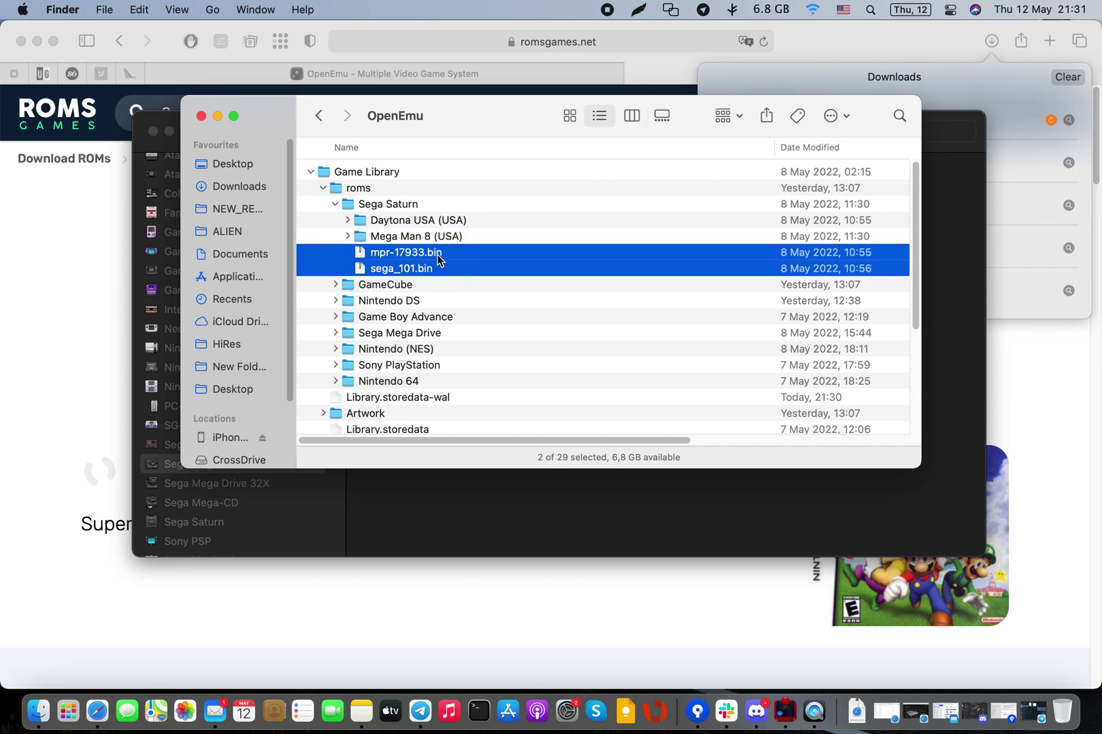
key(Down)
key(Up)
click(397, 255)
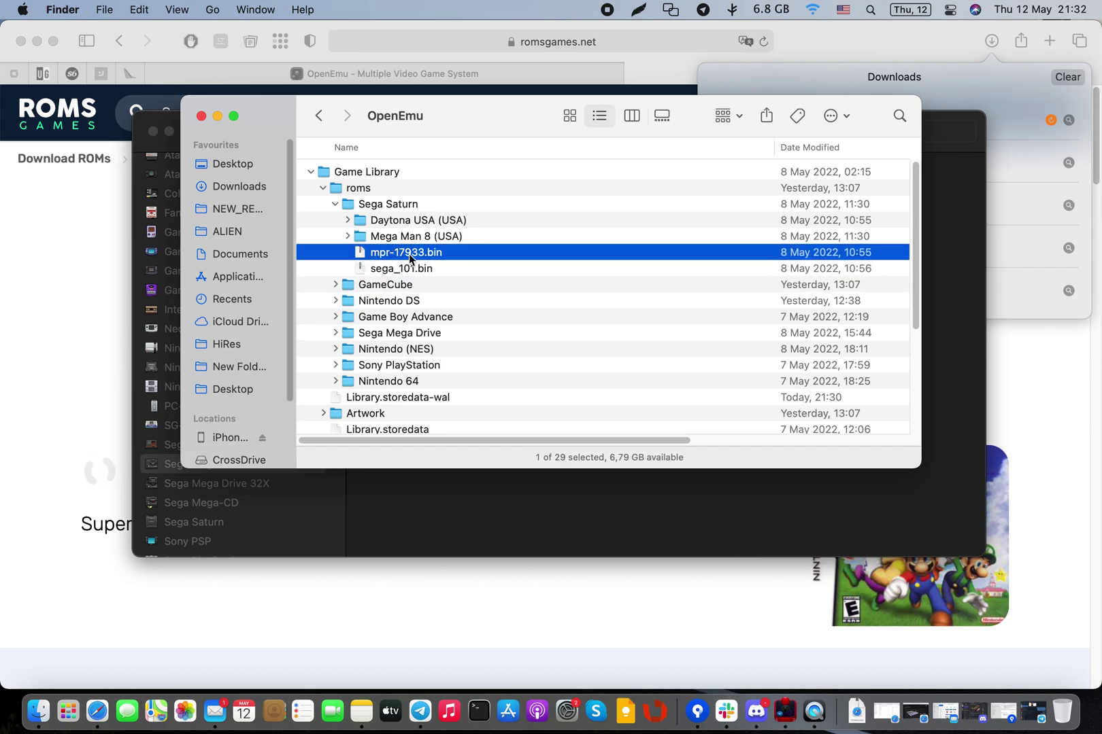
shift+click(397, 271)
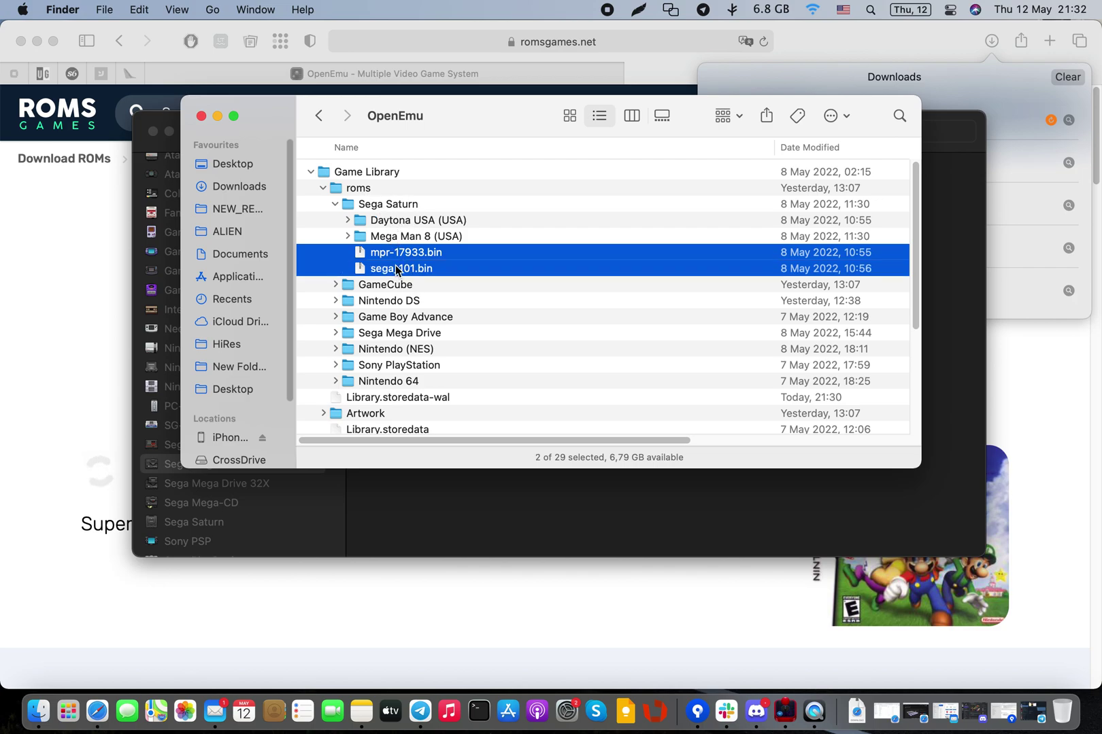
- Collapse the Sega Saturn folder, check inside the GameCube folder, and expand the Nintendo DS folder
click(418, 207)
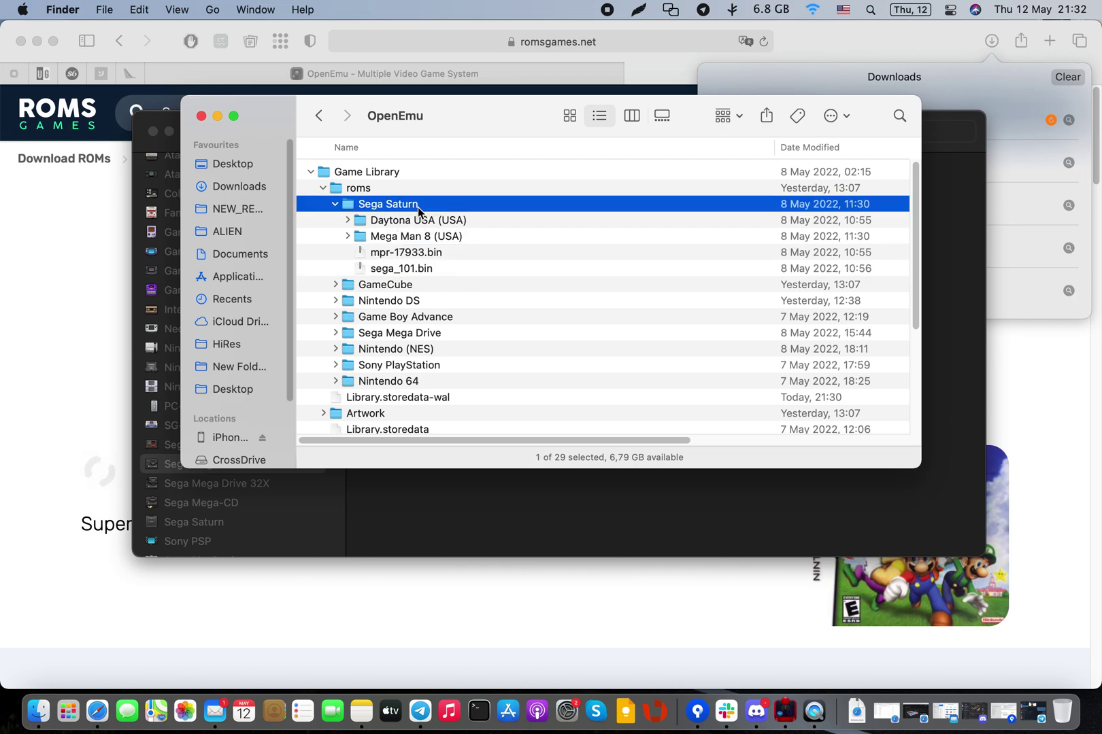
key(Left)
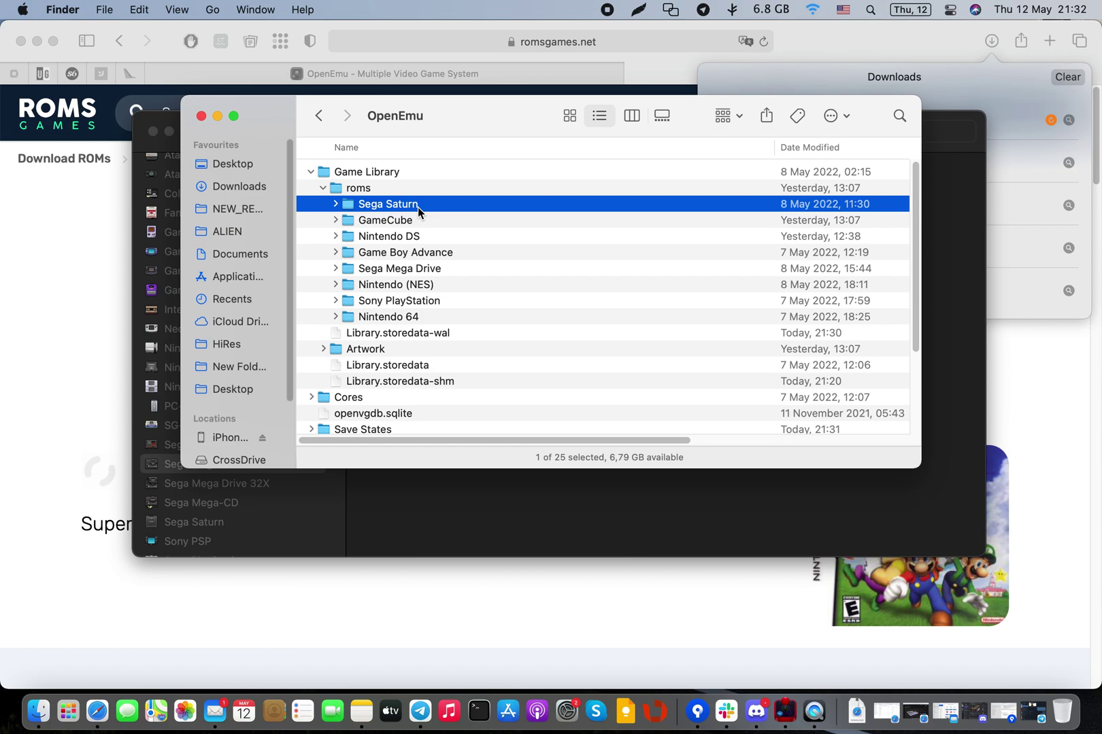
key(Down)
key(Right)
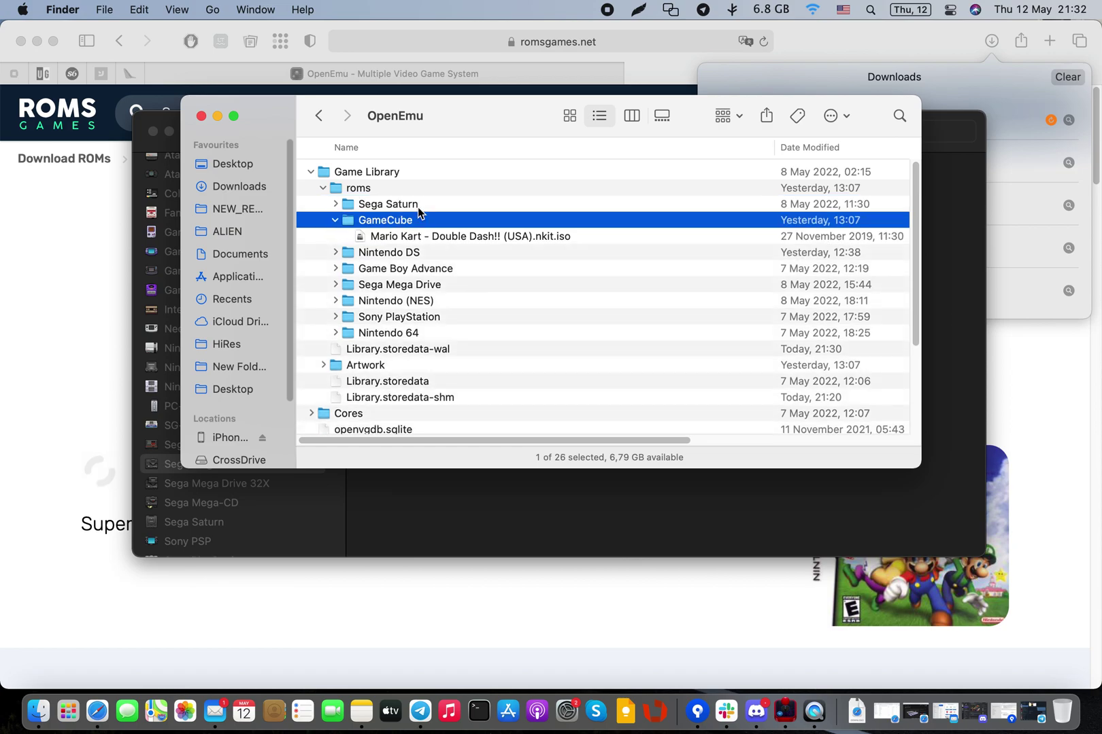
key(Left)
key(Down)
key(Right)
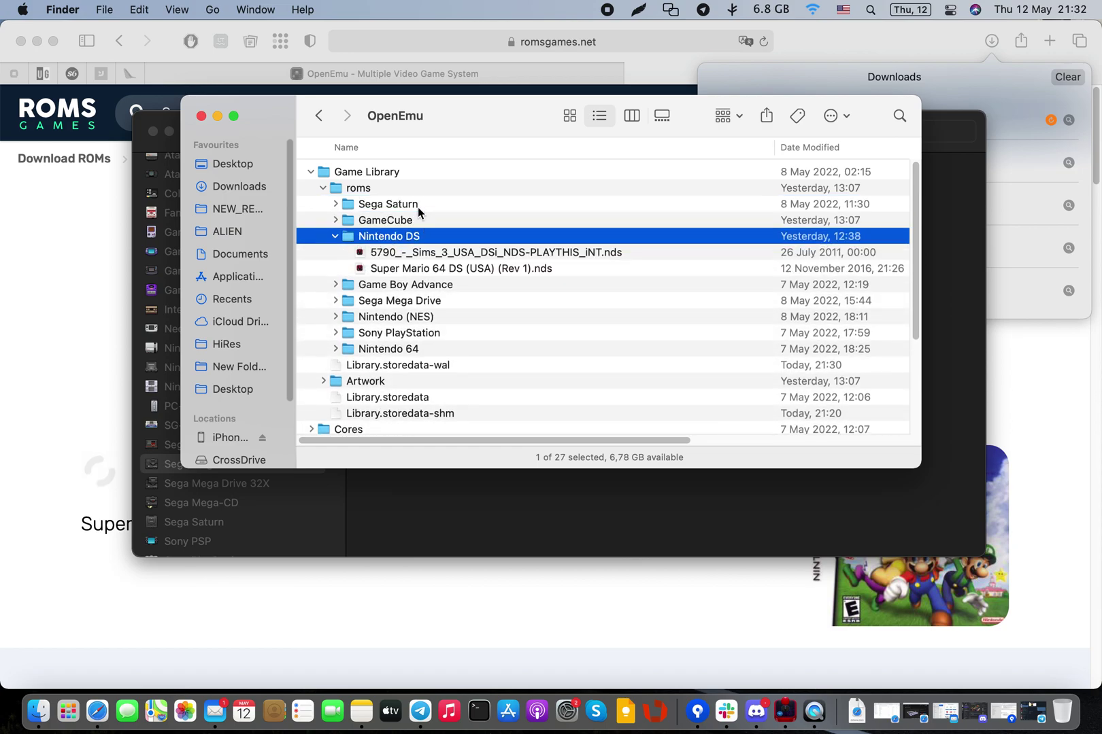
- Select Super Mario 64 DS (USA) (Rev 1).nds in the Nintendo DS folder and briefly preview it
key(Left)
key(Right)
key(Down)
key(Down)
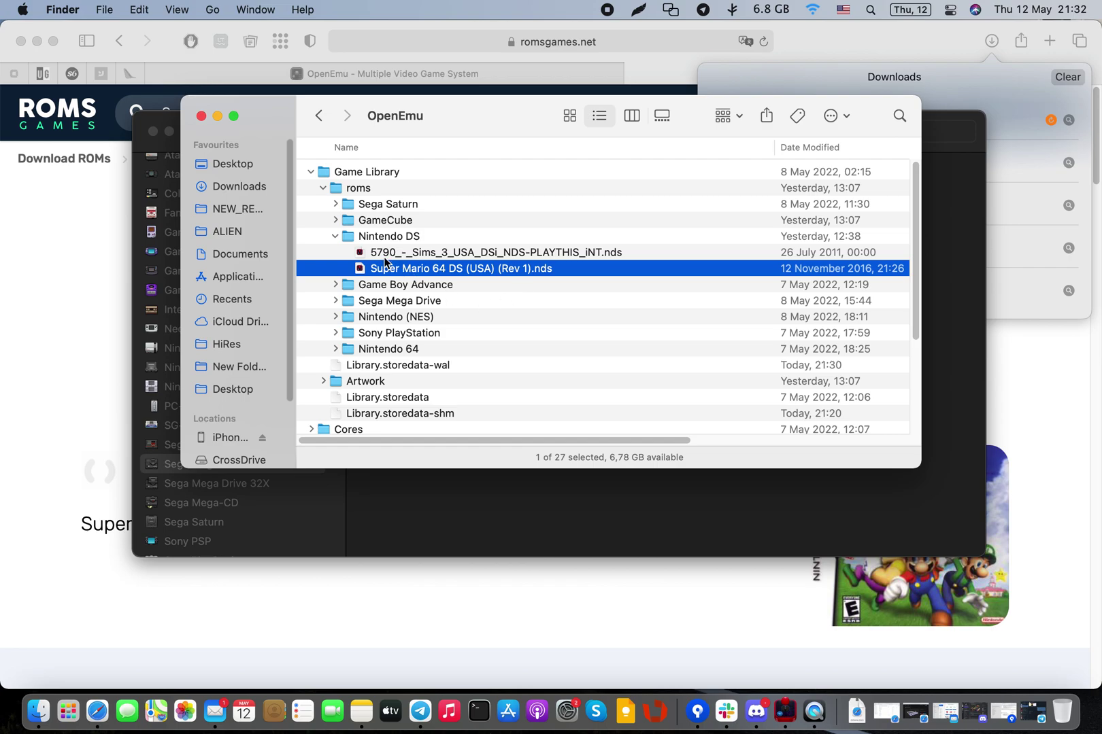
key(space)
key(space)
- Reposition the Finder window over the OpenEmu library and select both Nintendo DS ROM files
drag(469, 122, 650, 203)
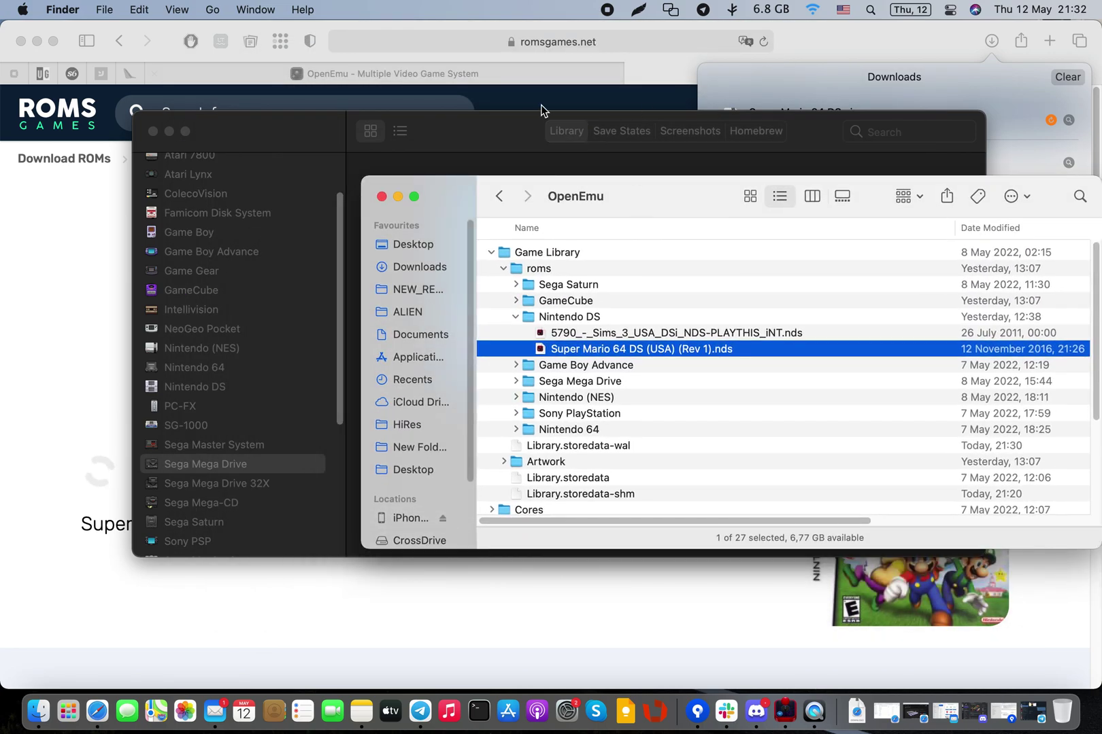
click(492, 163)
click(1032, 184)
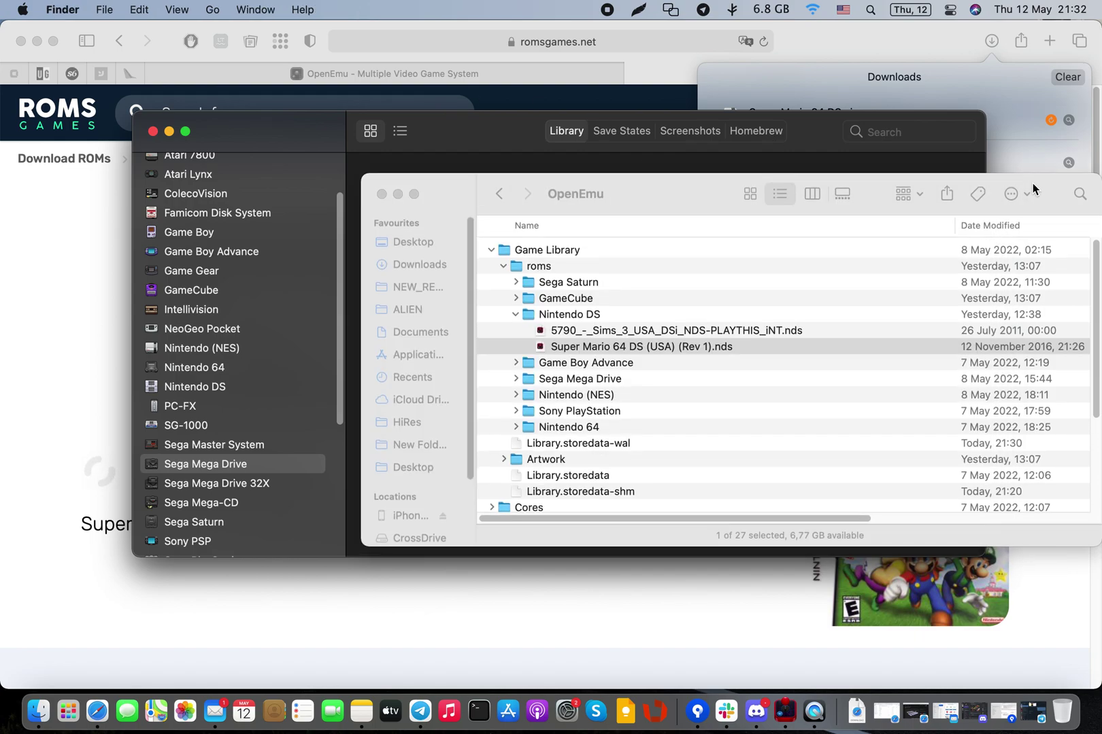
drag(1032, 184, 851, 186)
shift+click(392, 329)
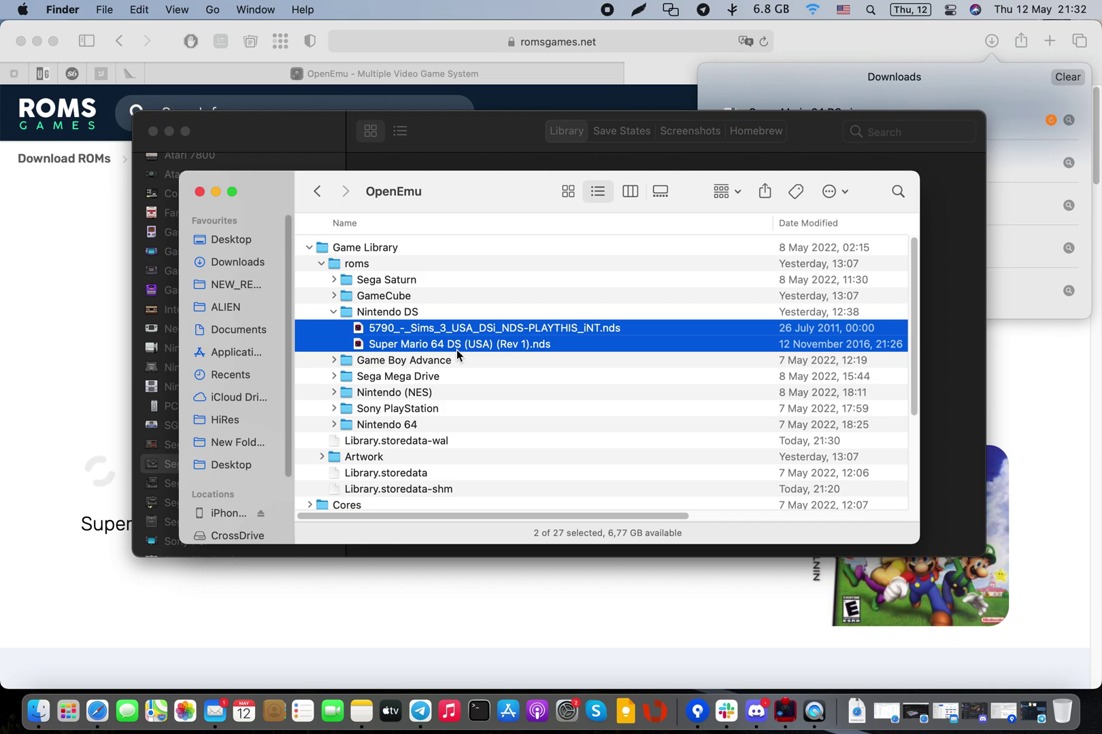
- Switch to OpenEmu, enlarge its window to fill the screen, and show the All Games collection
click(468, 129)
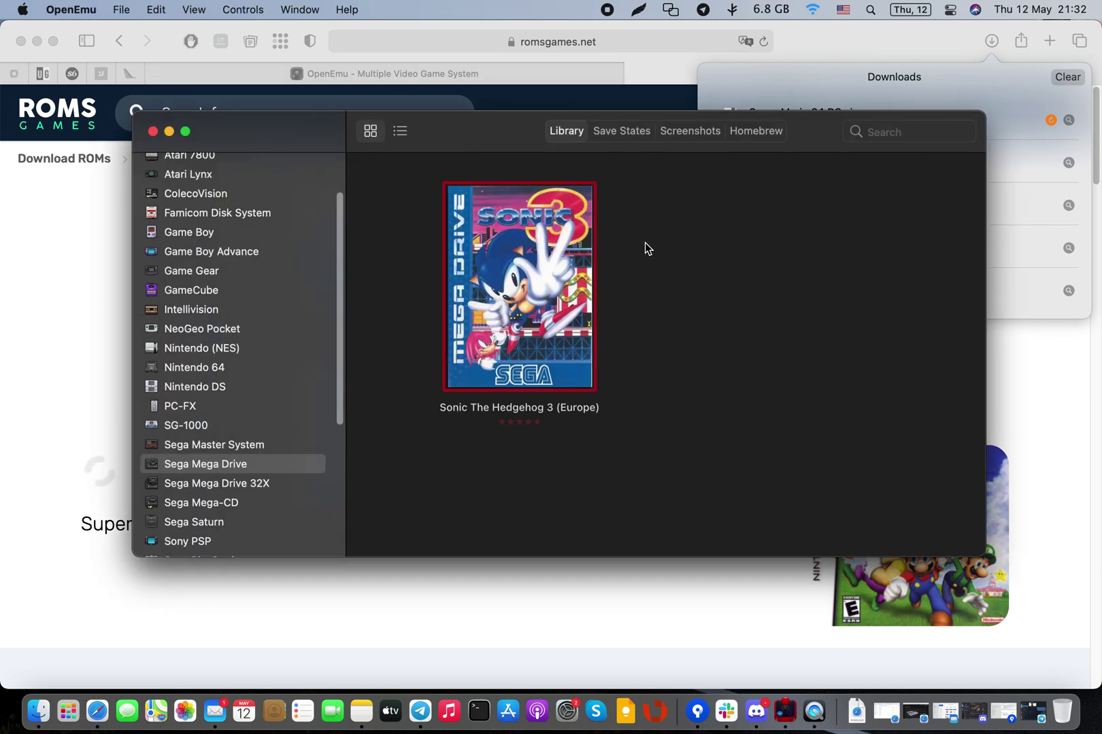
drag(134, 111, 7, 21)
scroll(118, 612, down, 2)
click(133, 609)
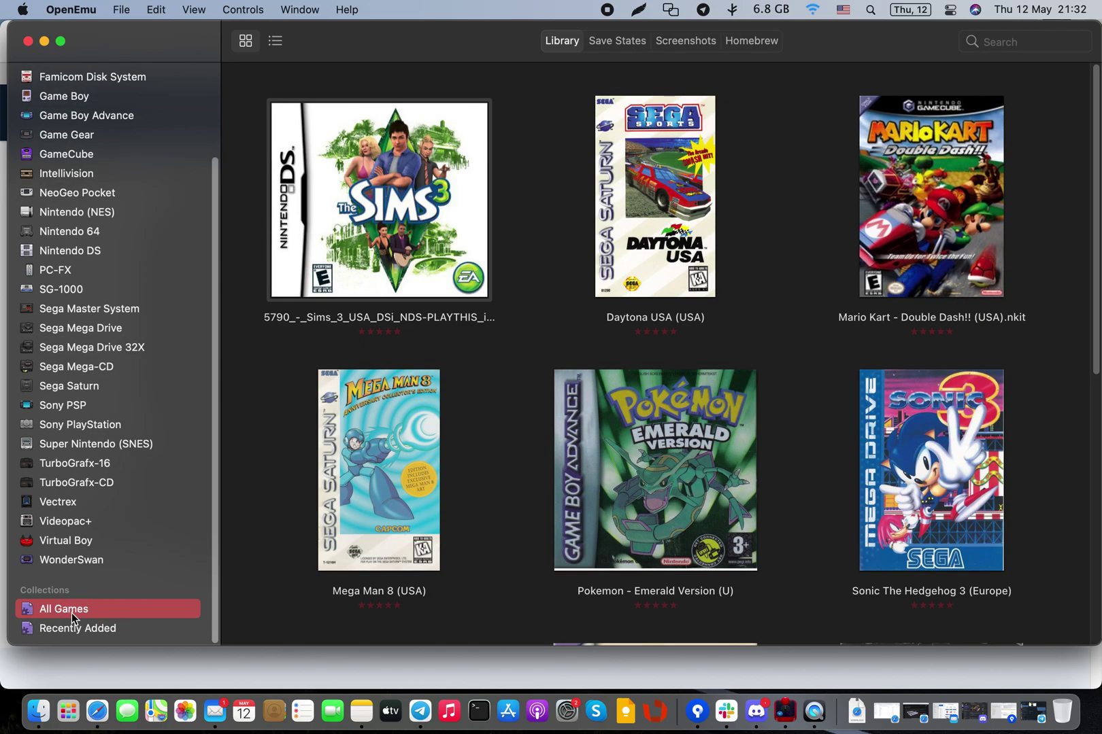
- Browse the All Games collection and check the available options for Super Mario 64 DS without choosing any
scroll(282, 474, down, 10)
right_click(413, 247)
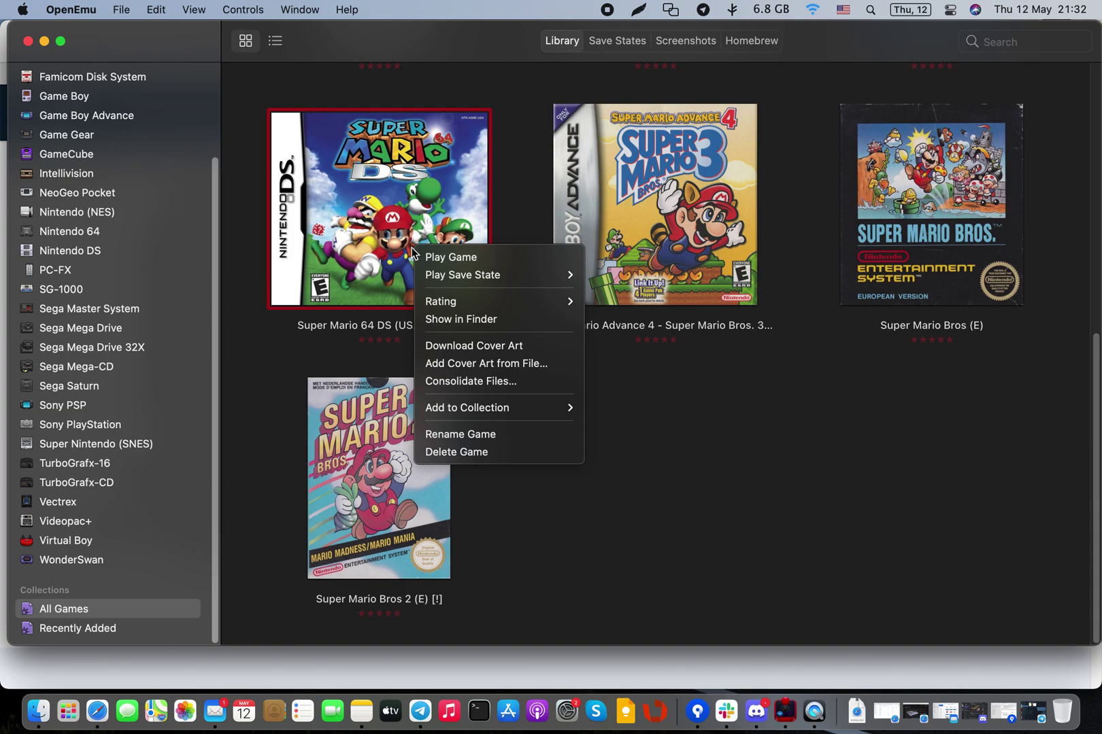
click(694, 420)
scroll(158, 168, up, 2)
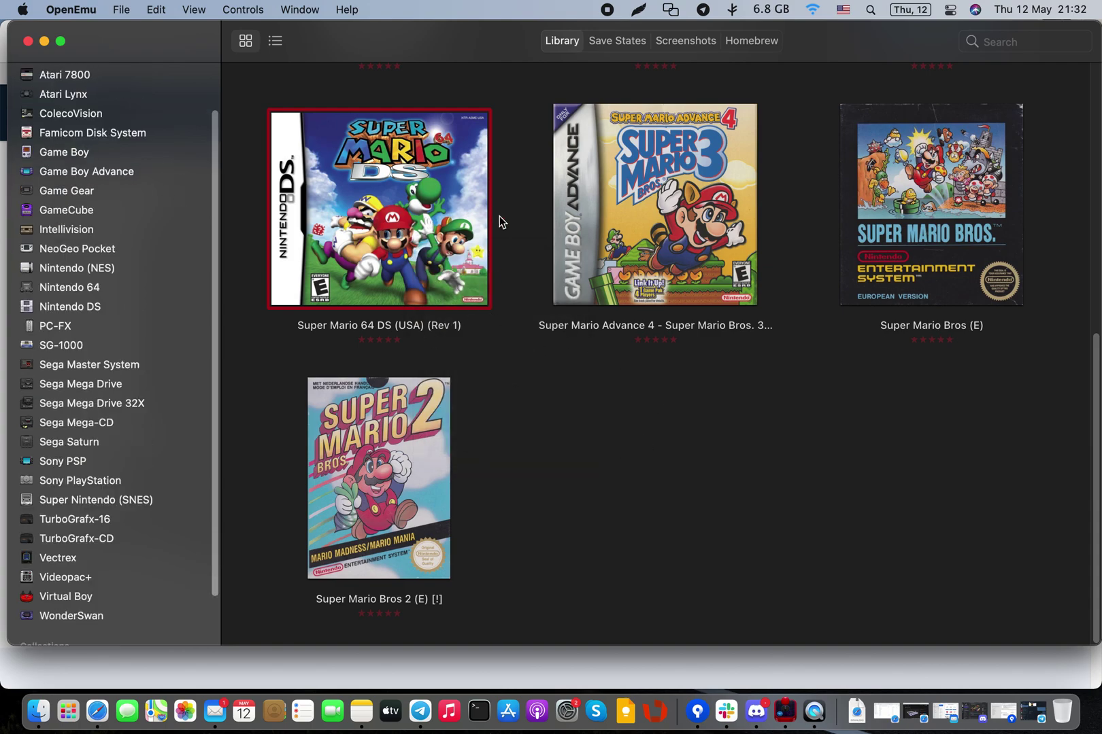
click(535, 158)
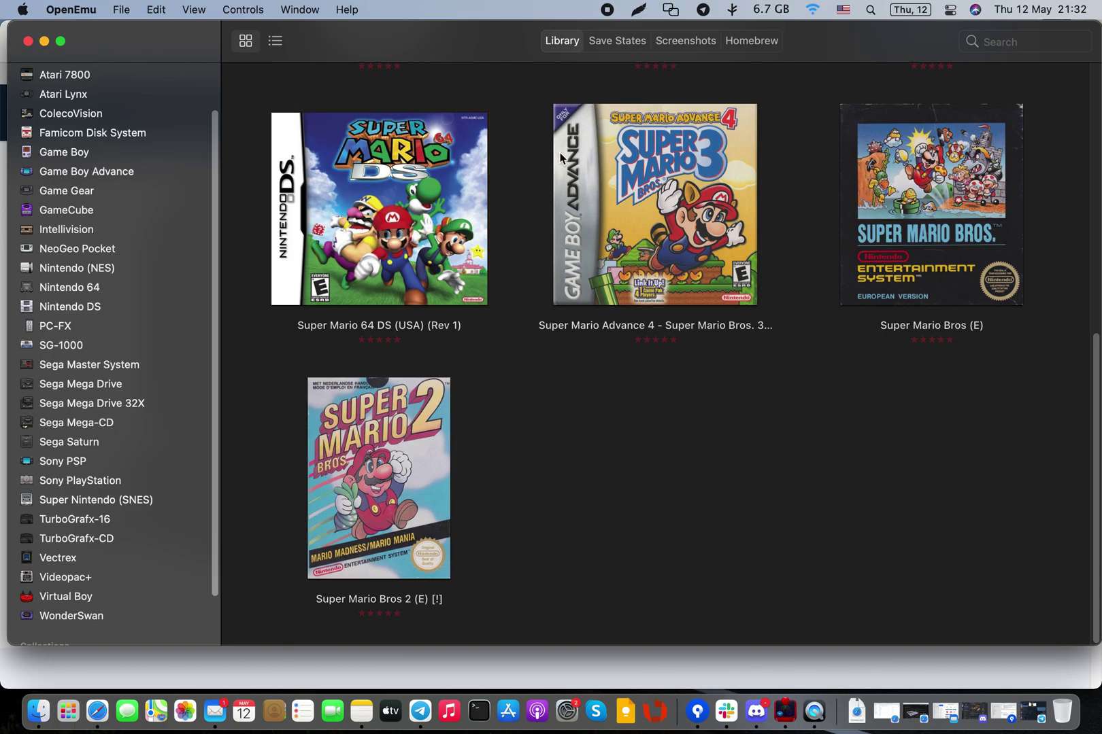
scroll(543, 150, up, 15)
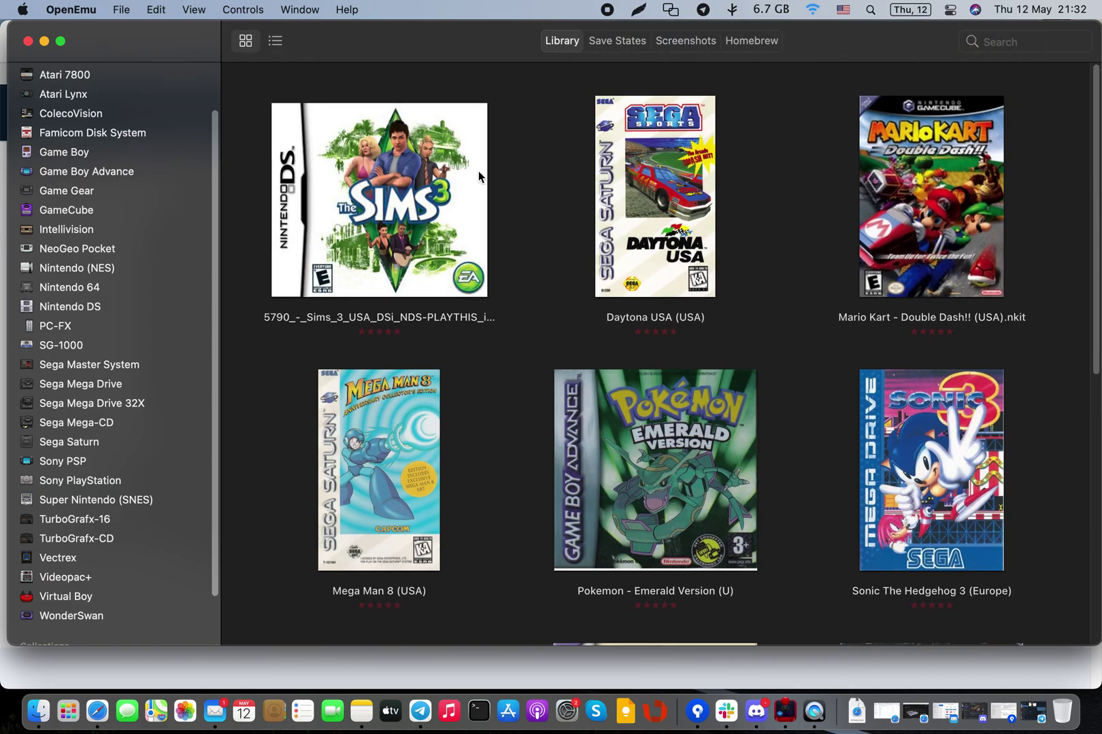
scroll(132, 195, up, 2)
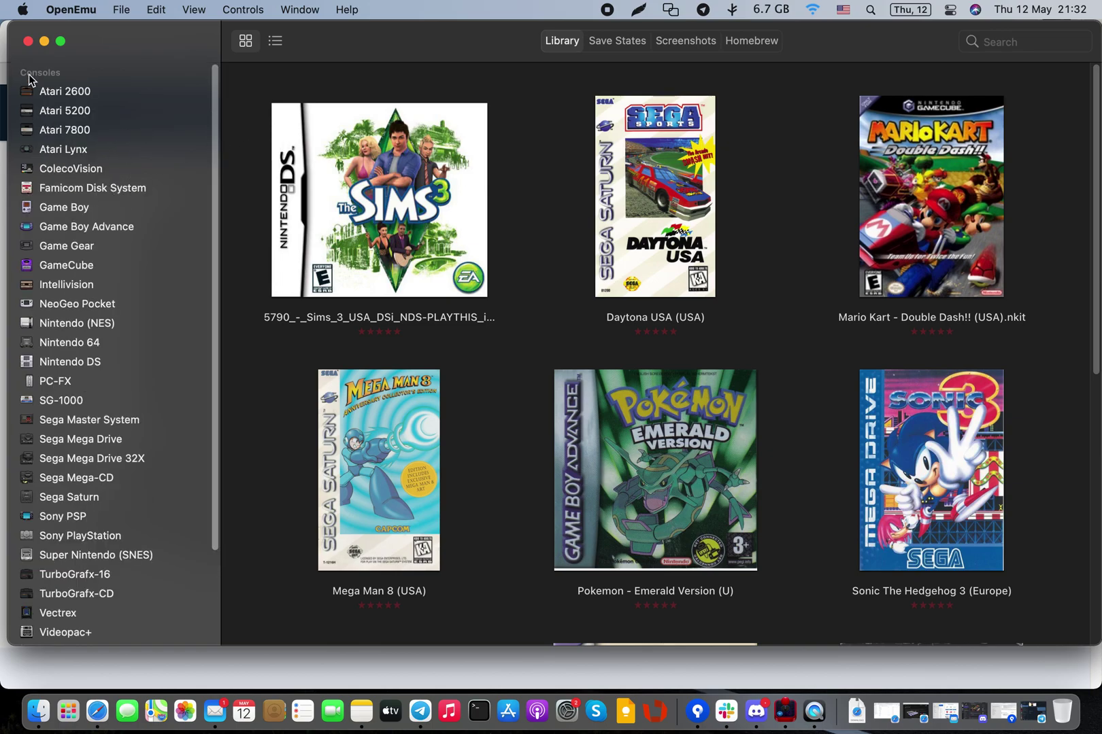
- Shrink the OpenEmu window to reach Safari and open the romsgames.net home page, dismissing the ad
drag(12, 24, 334, 204)
click(91, 219)
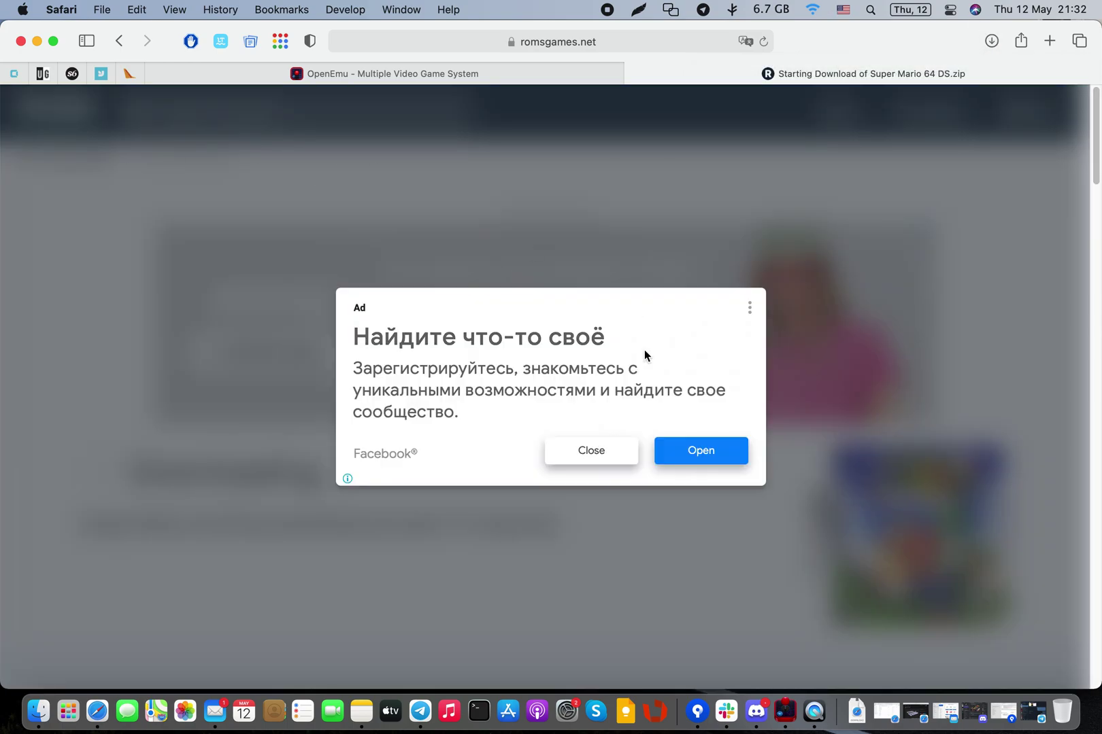
click(570, 452)
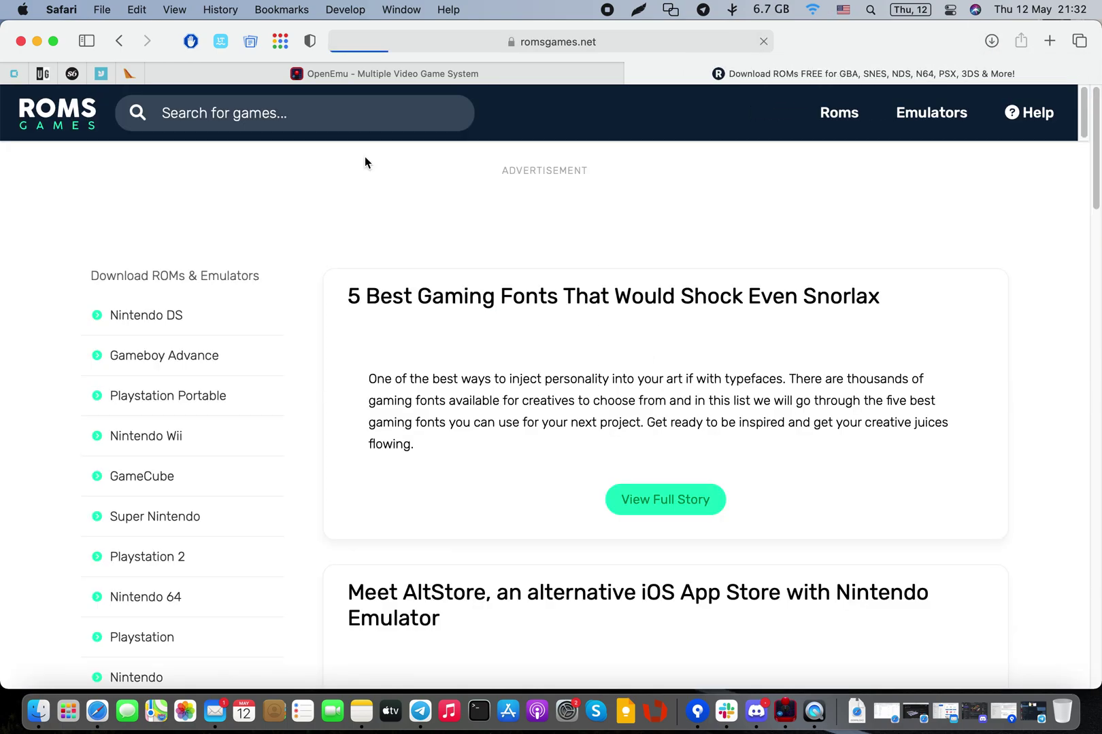
- Open the Super Nintendo ROMs category from the home page and look through its popular games
scroll(373, 187, down, 5)
scroll(143, 255, up, 1)
click(145, 239)
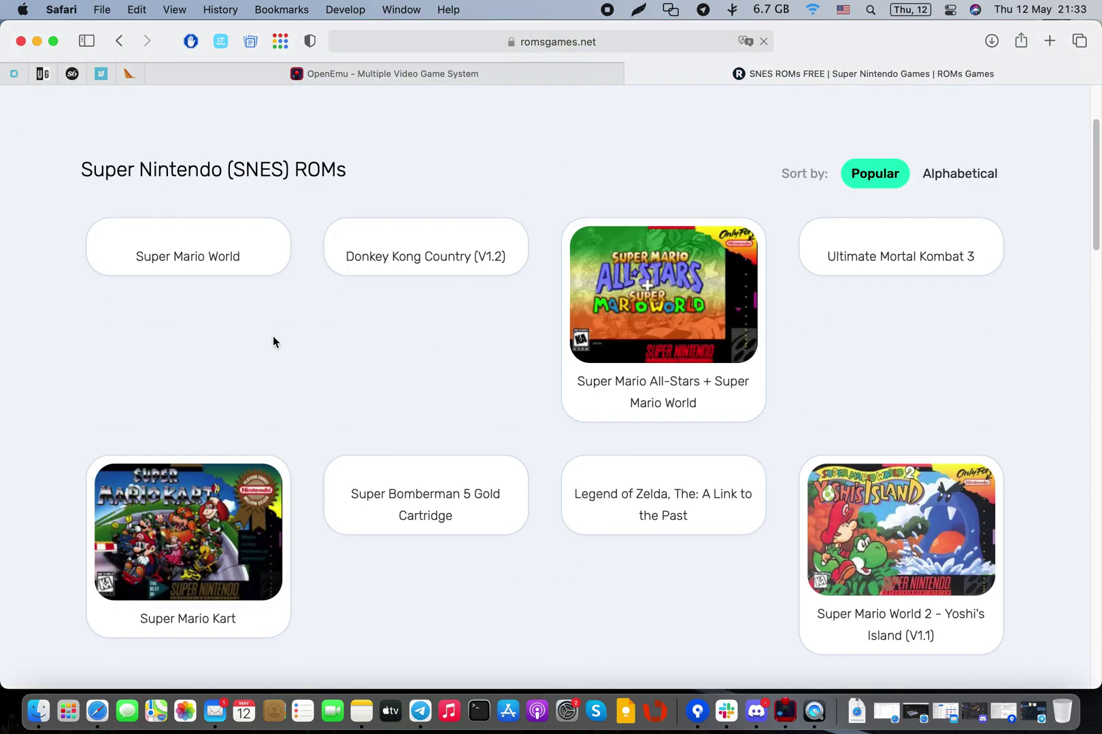
scroll(347, 303, down, 2)
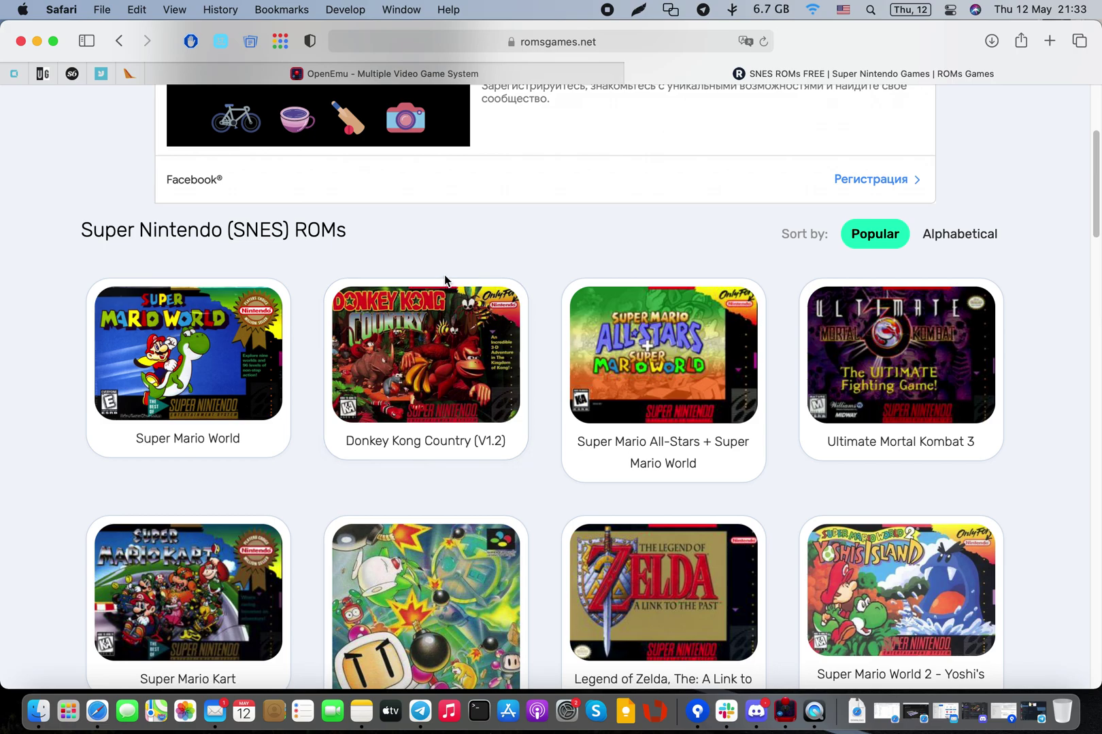
scroll(472, 266, down, 10)
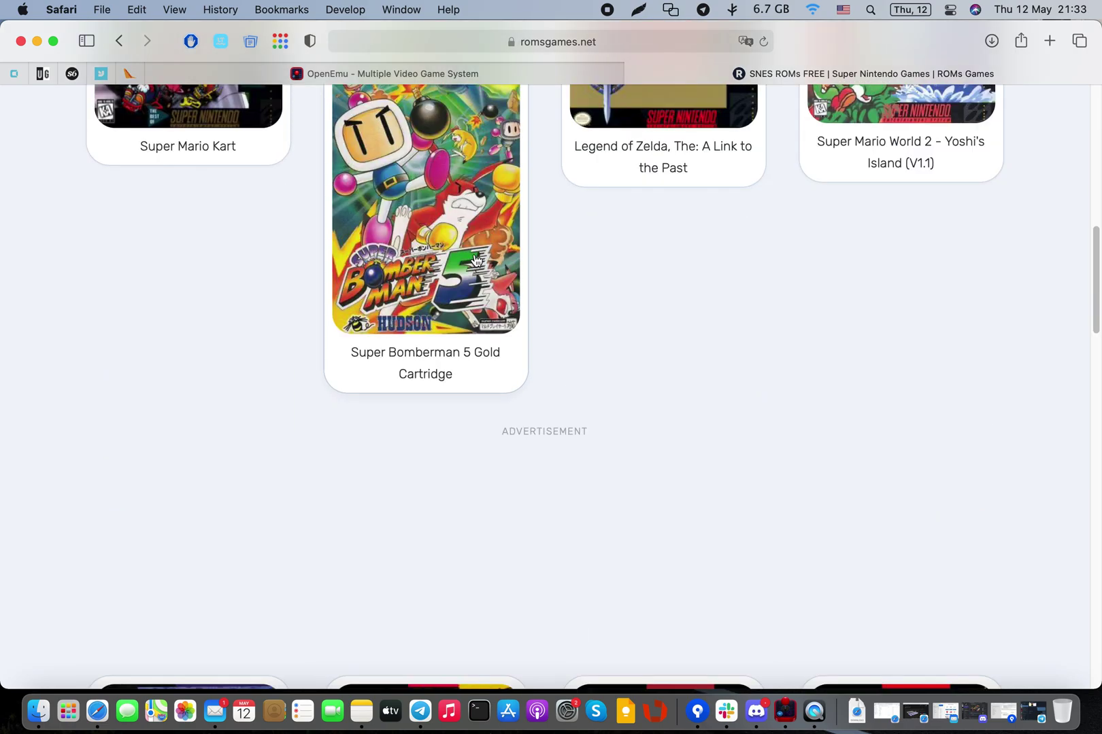
scroll(703, 173, down, 10)
scroll(704, 172, up, 10)
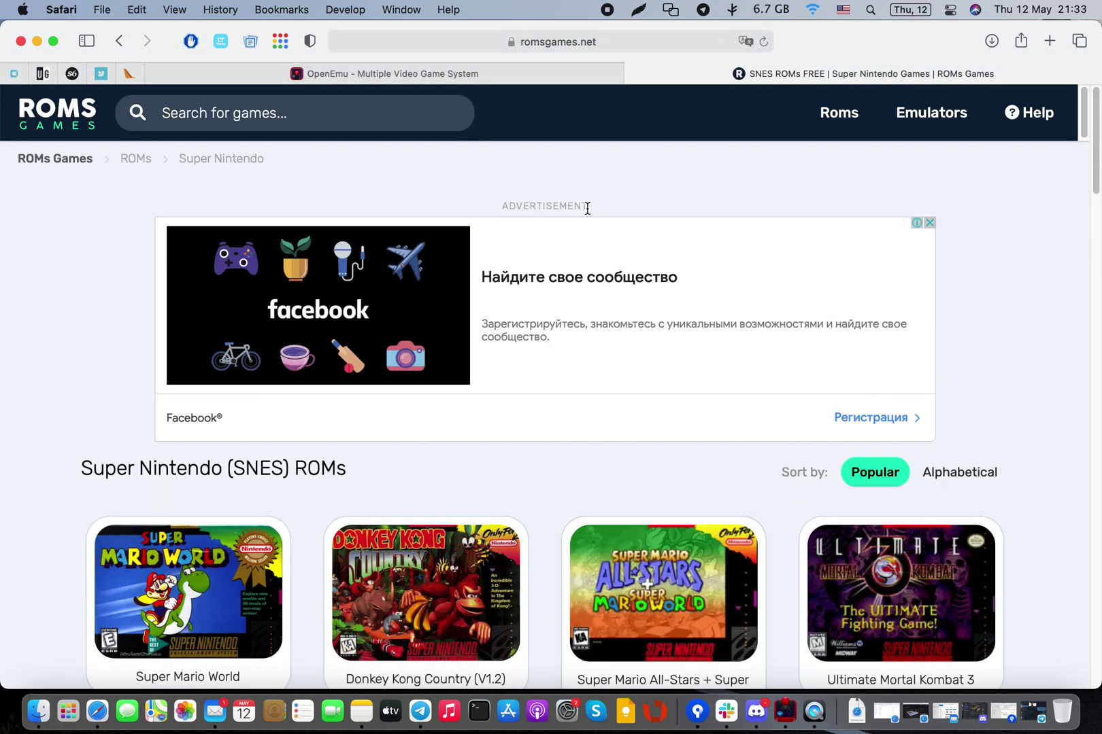
- Return to the home page, open the MAME 037b11 ROMs category, and look through its popular games
click(119, 41)
scroll(192, 197, down, 5)
click(129, 280)
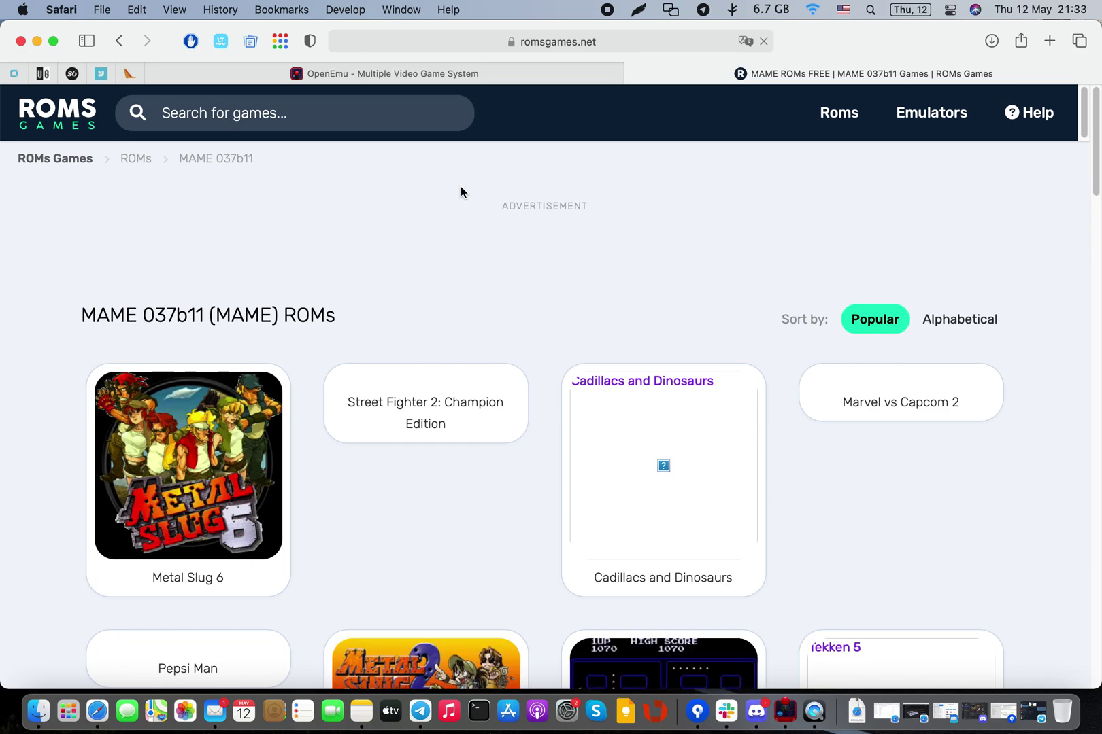
scroll(448, 195, down, 8)
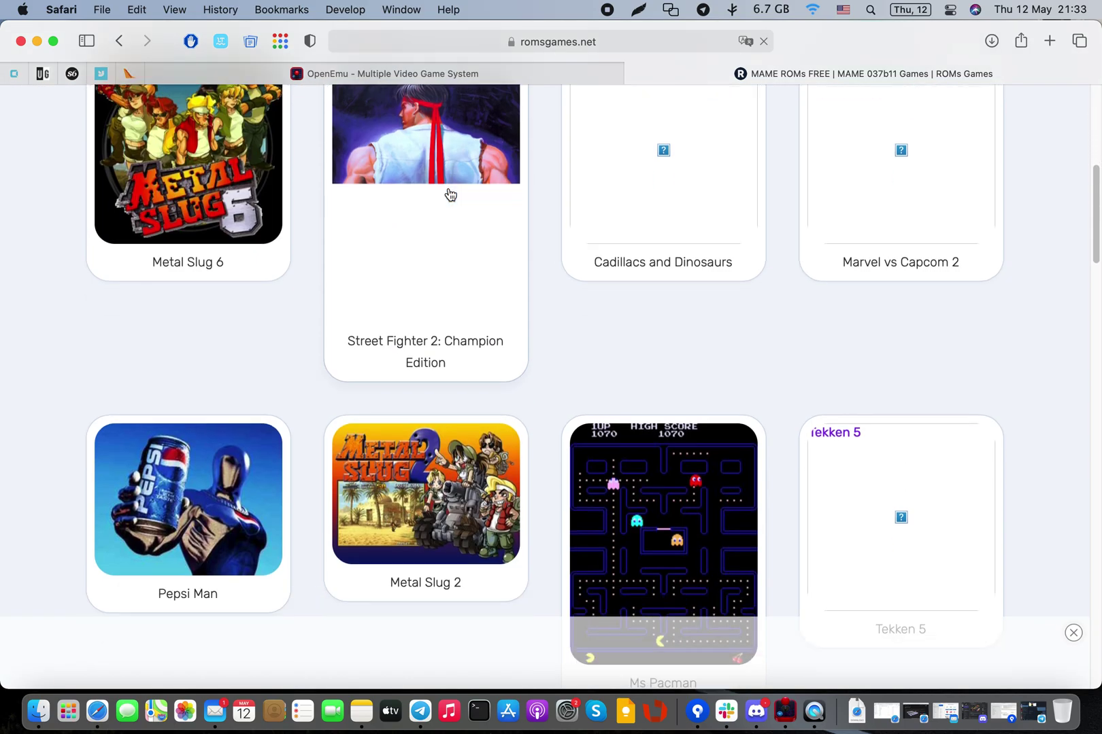
scroll(448, 194, down, 2)
scroll(448, 194, up, 10)
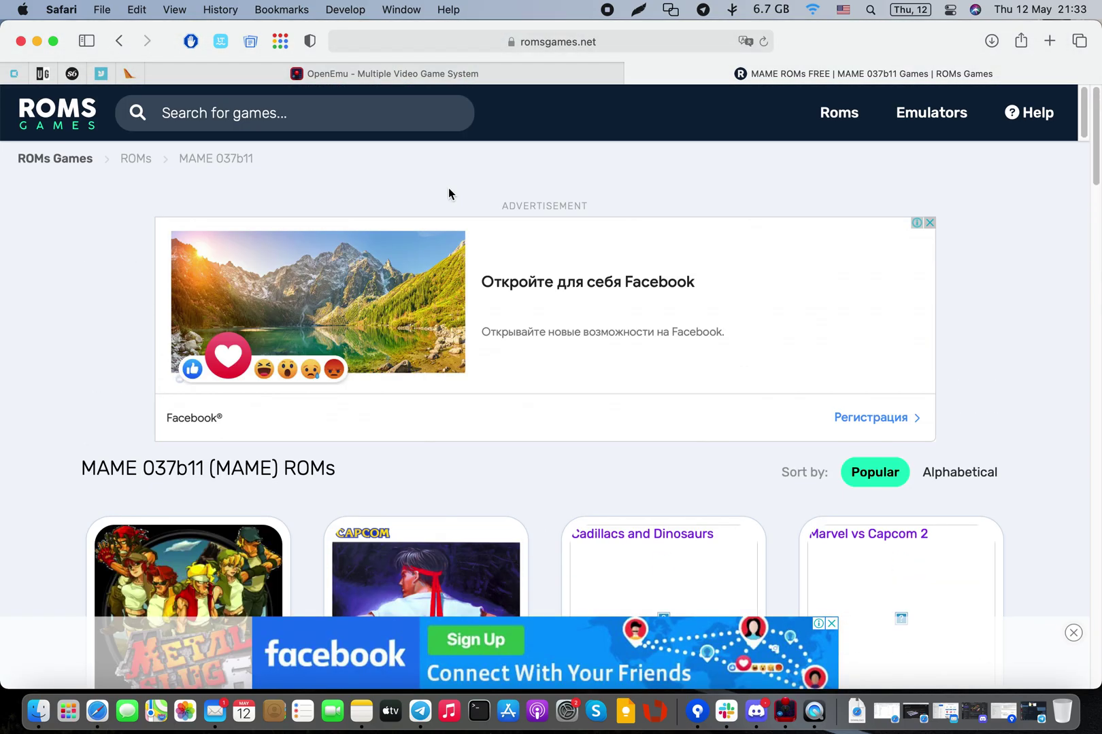